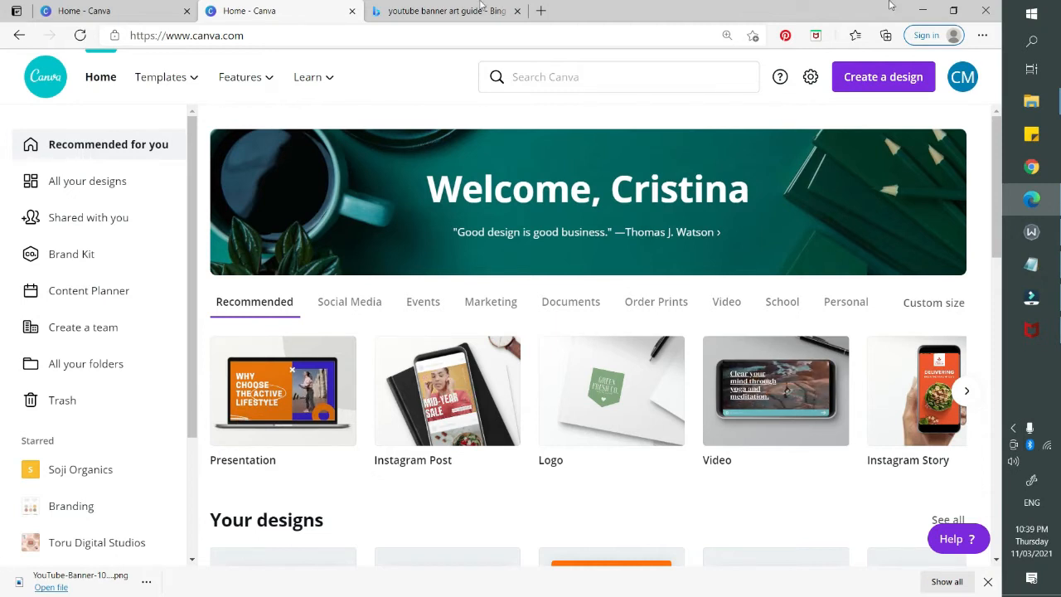
Search the design types for "youtube" and create a blank YouTube Channel Art design
left_click(881, 82)
left_click(876, 118)
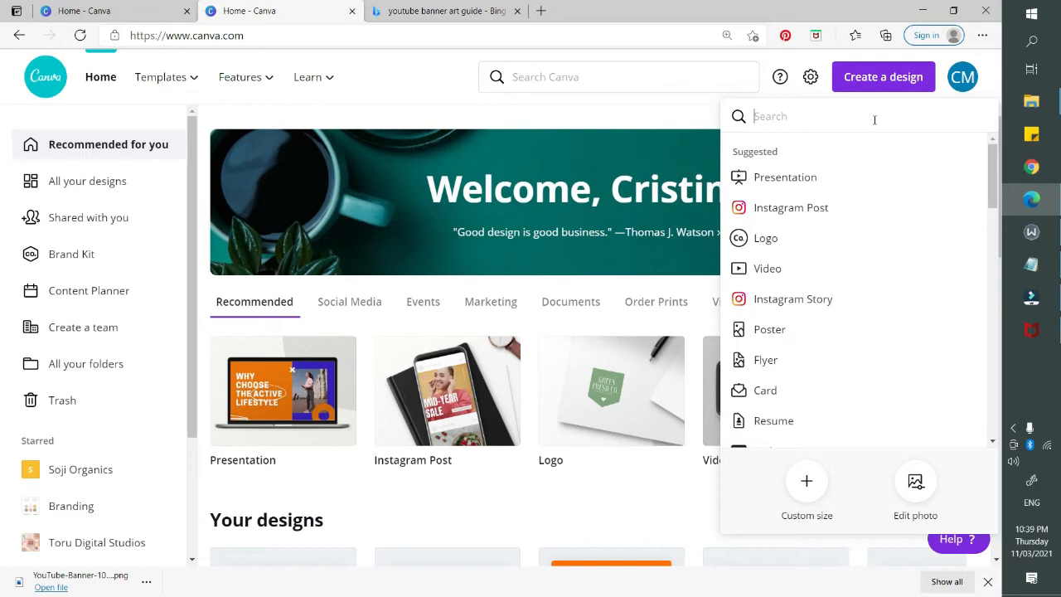
type("youtube")
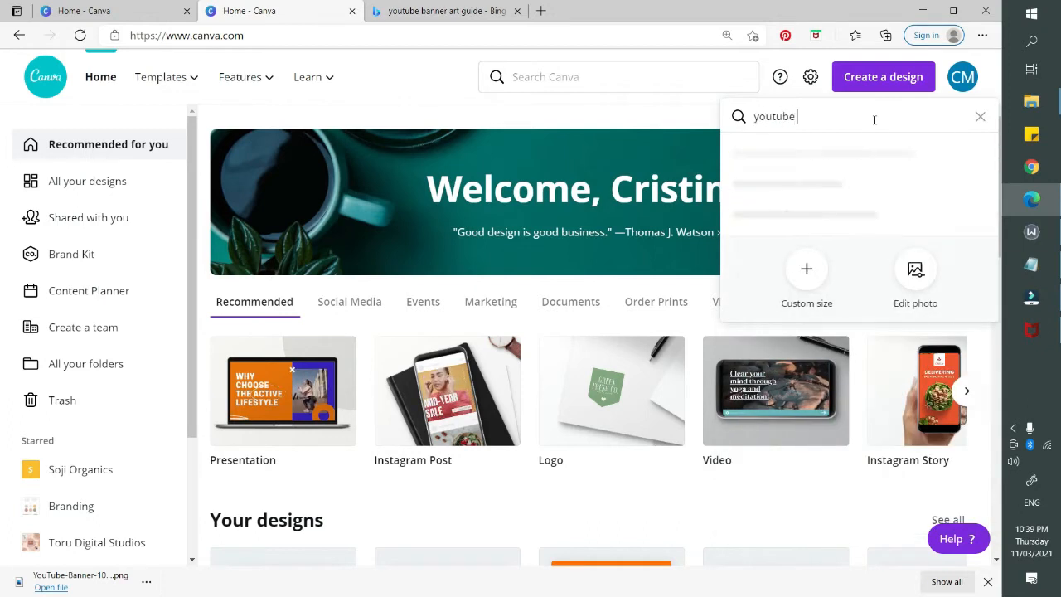
left_click(868, 162)
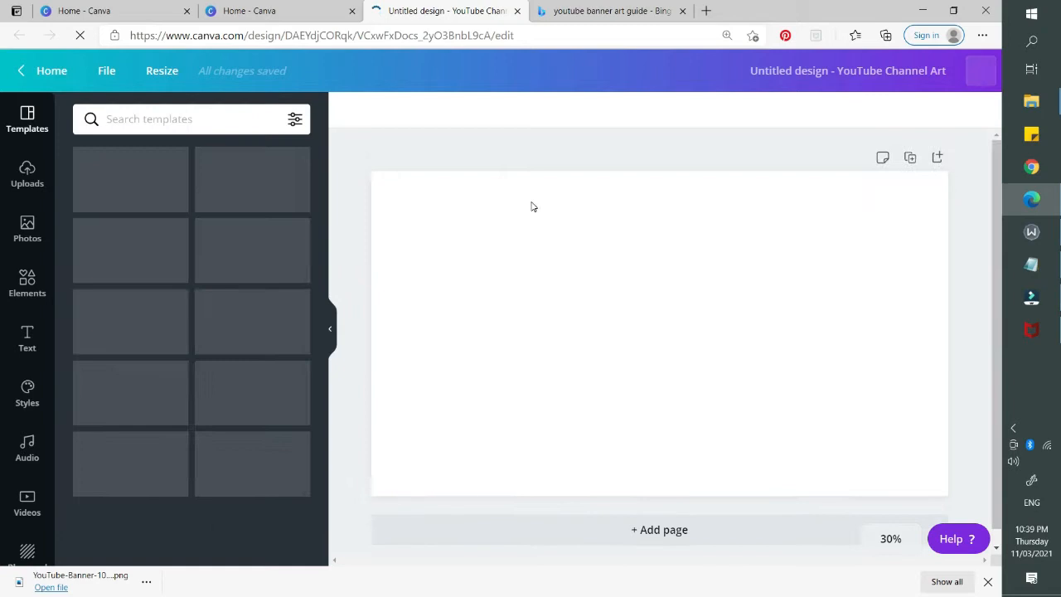
left_click(631, 365)
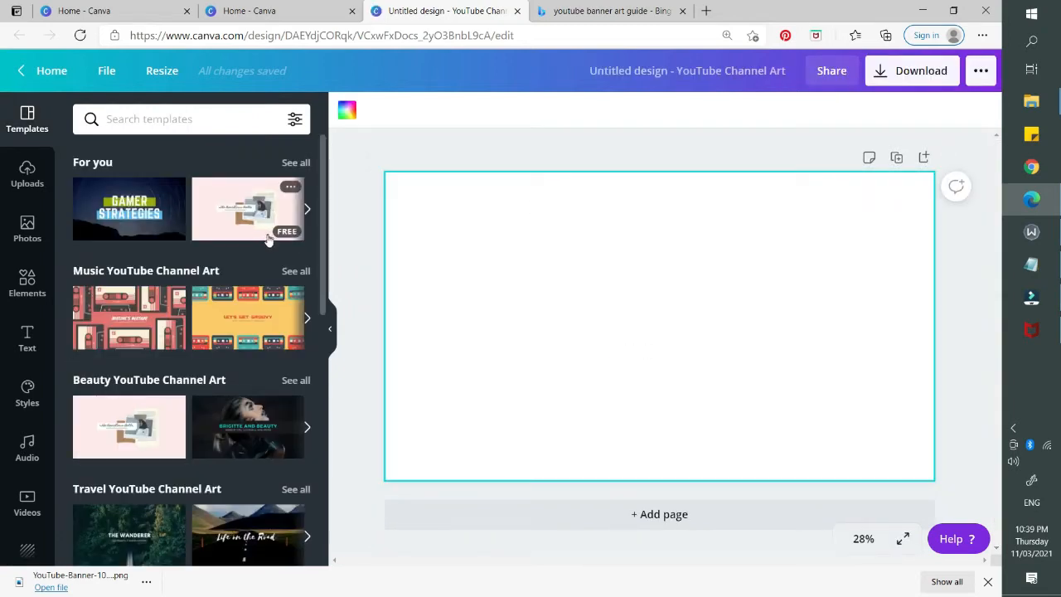
Browse the suggested YouTube Channel Art templates for layout ideas
scroll(268, 239, "down", 3)
scroll(270, 279, "down", 3)
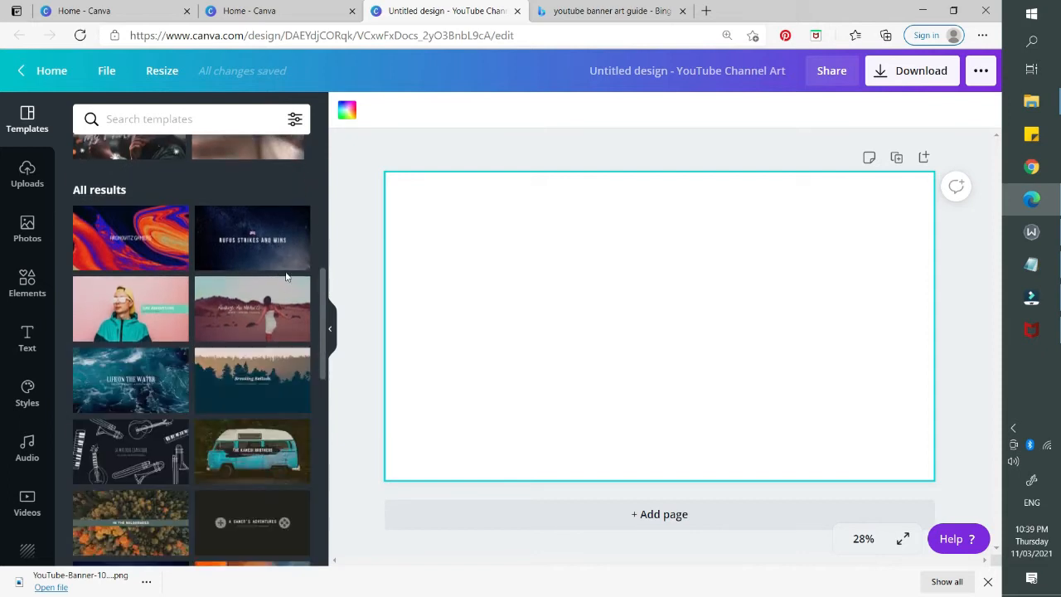
scroll(322, 281, "down", 5)
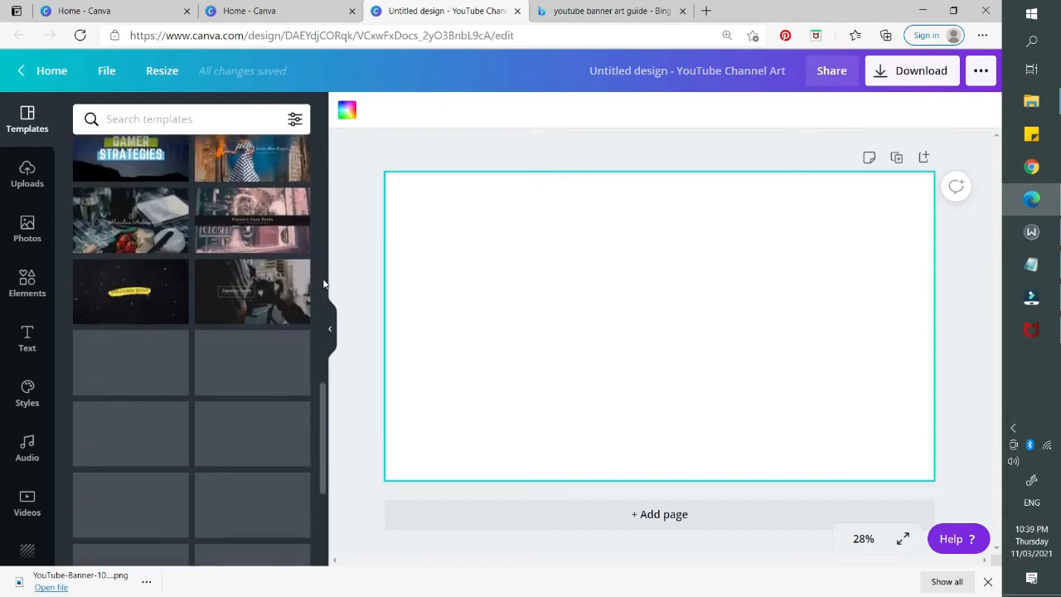
scroll(323, 284, "up", 5)
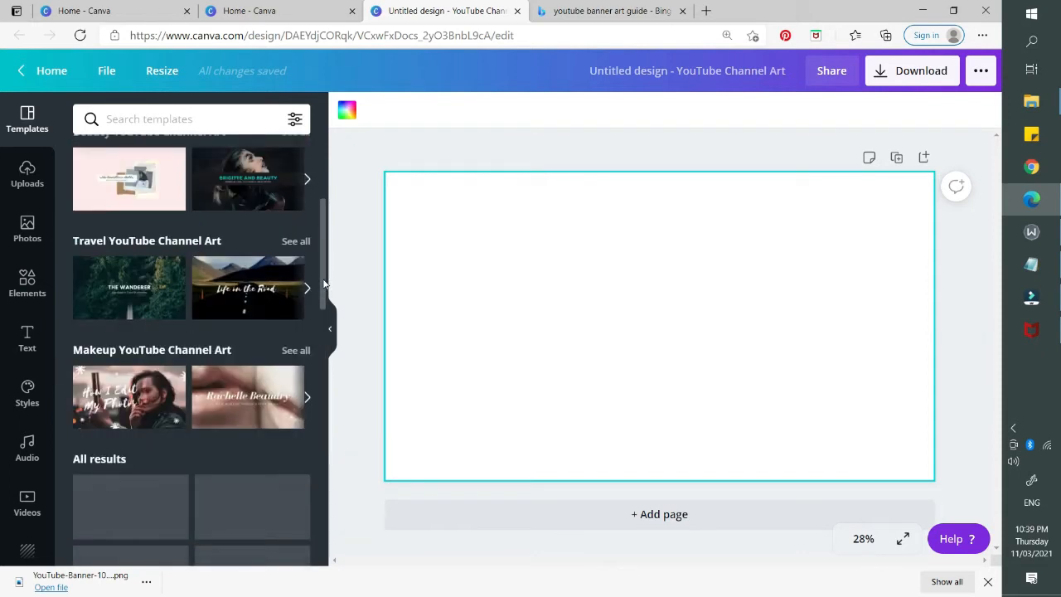
scroll(324, 284, "up", 3)
scroll(323, 285, "down", 7)
scroll(323, 284, "up", 3)
Switch to the Bing image results for "youtube banner art guide" and open the grey text and logo safe area guide with its image options
key("ctrl+Tab")
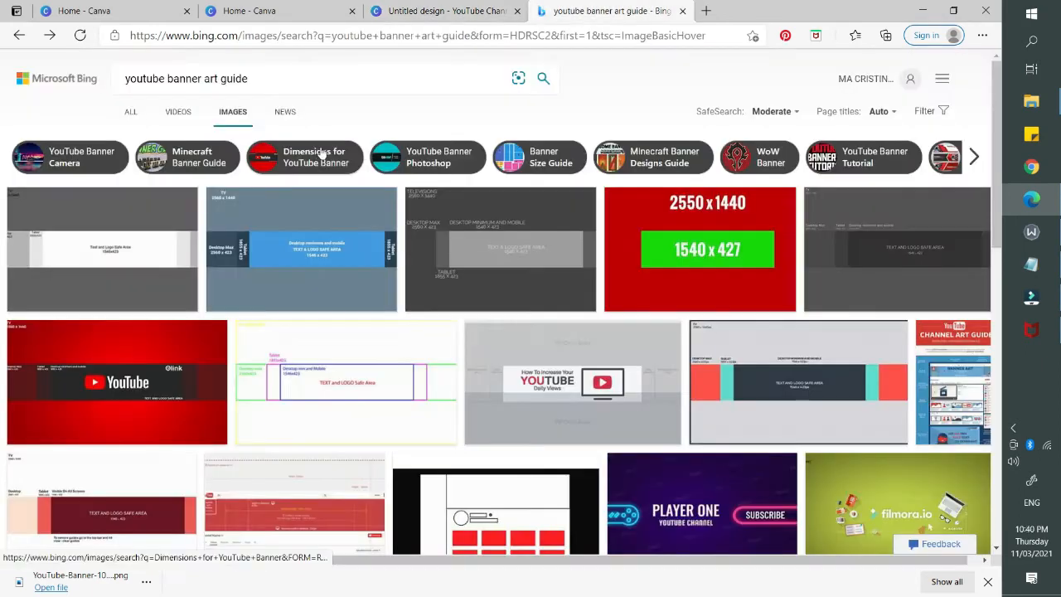
left_click(284, 80)
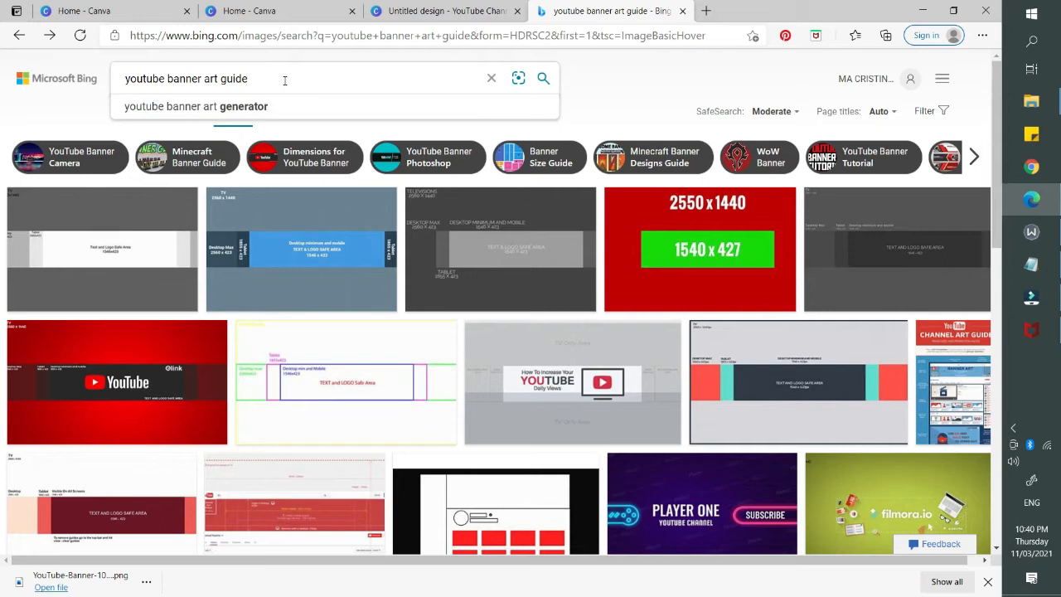
key("Escape")
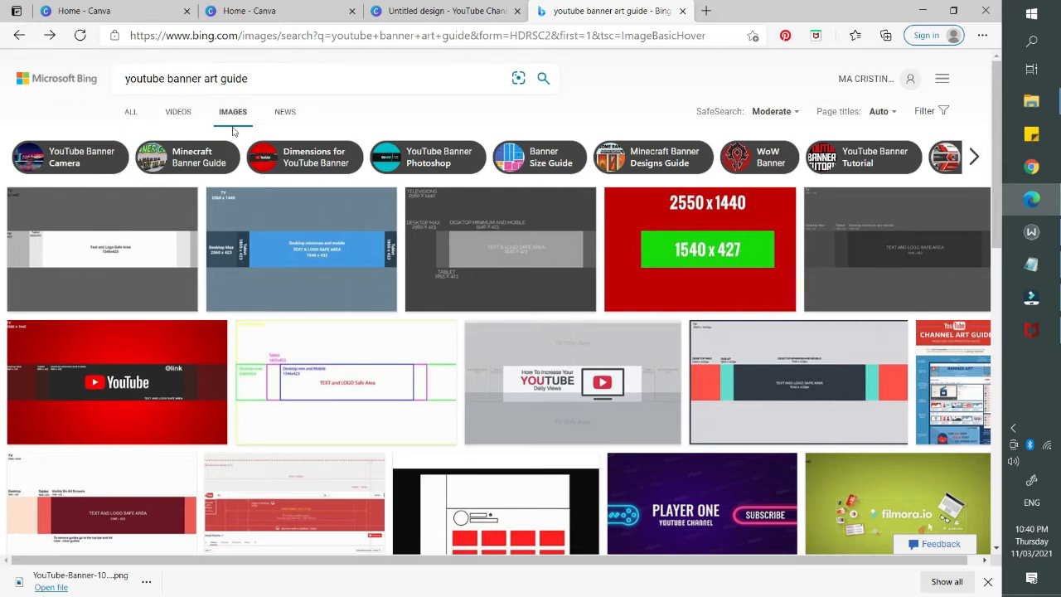
left_click(507, 237)
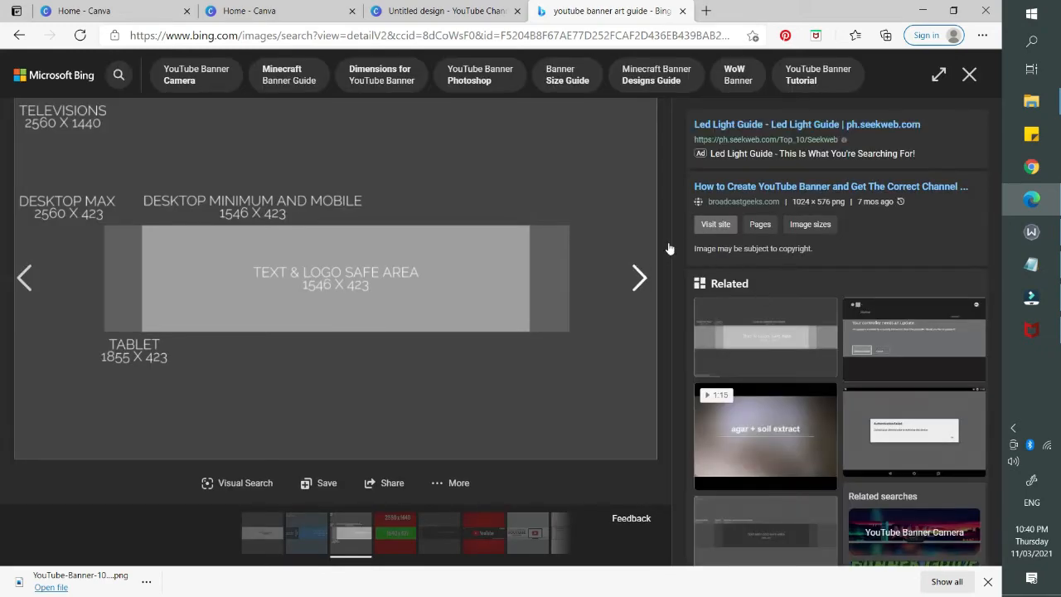
right_click(395, 169)
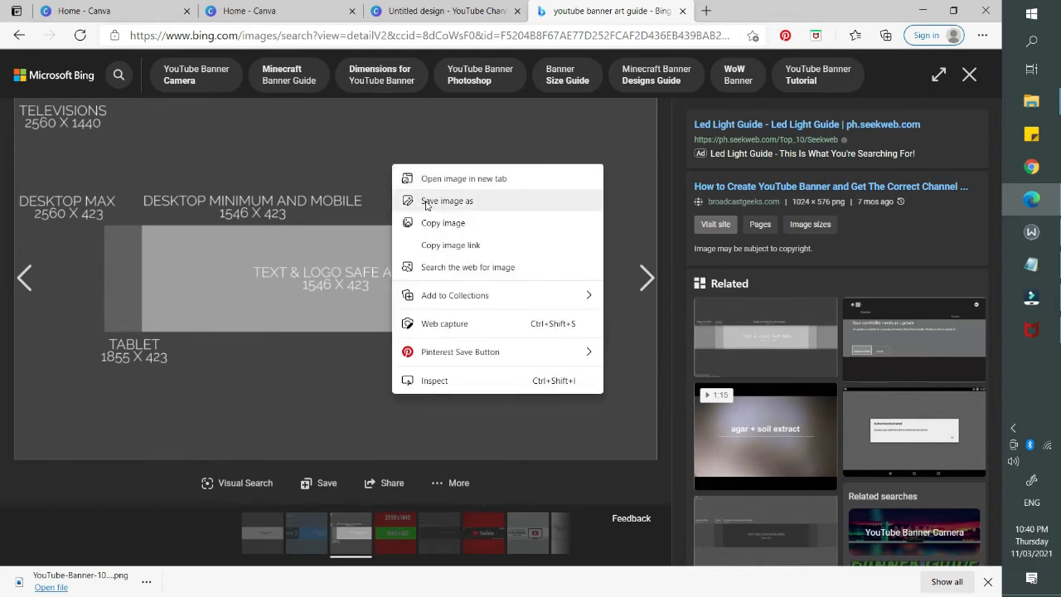
Return to the Canva design, add the uploaded banner size guide image and enlarge it to fill the page
left_click(410, 11)
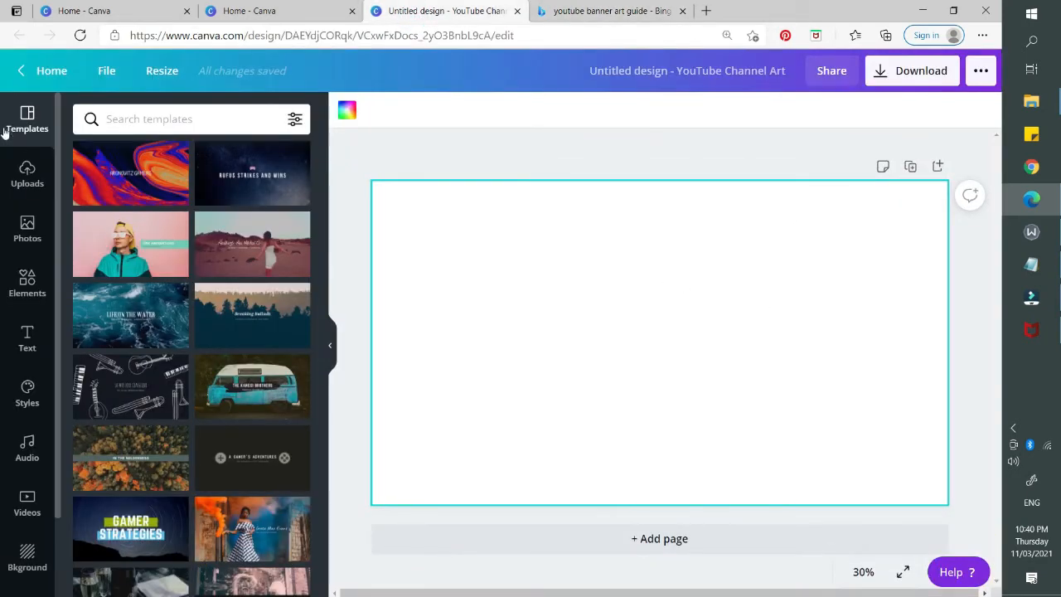
left_click(25, 168)
left_click(156, 153)
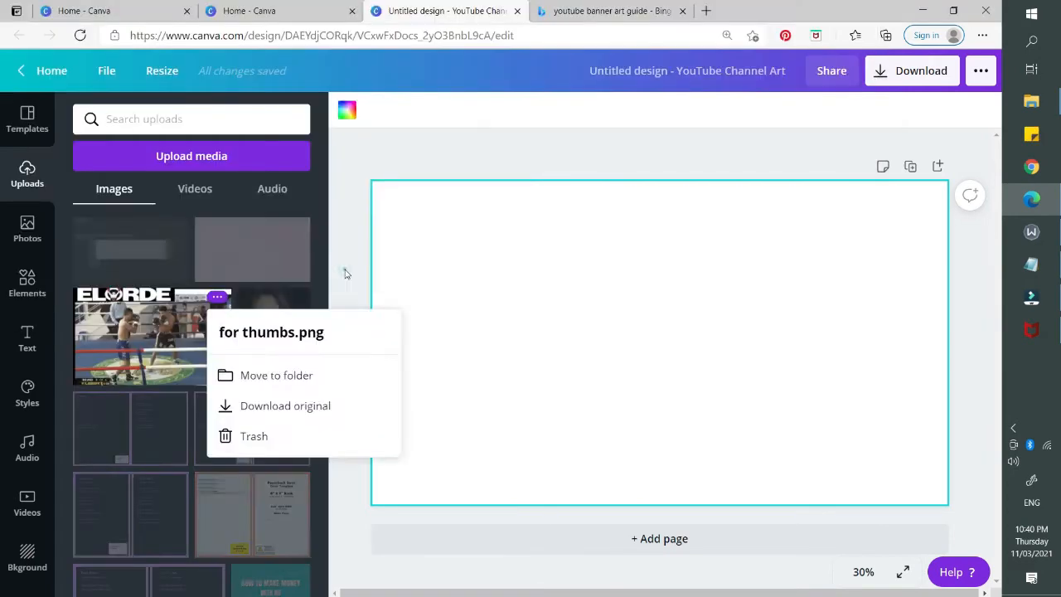
left_click(343, 272)
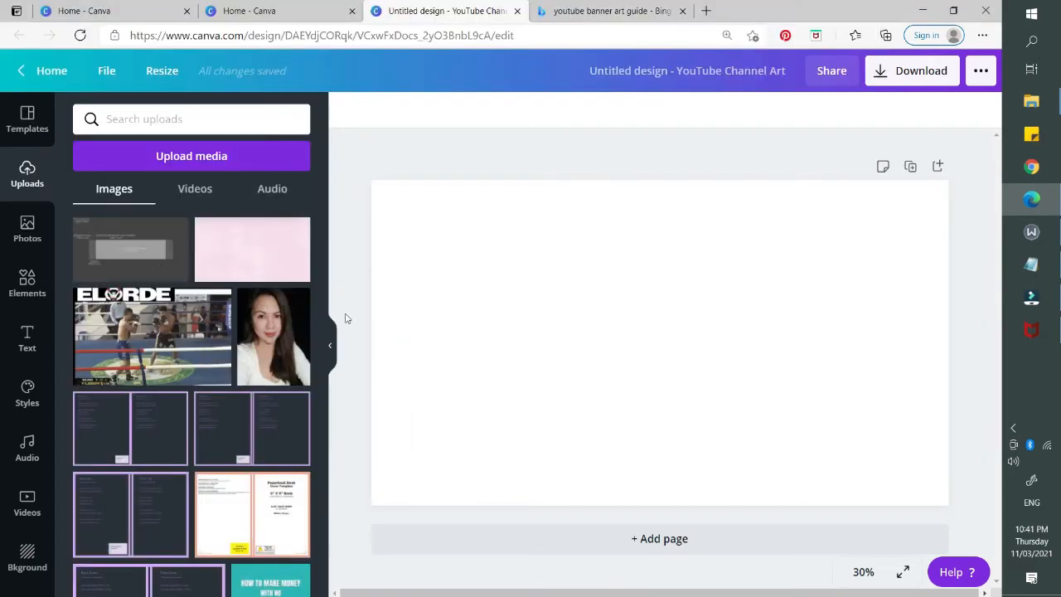
left_click(124, 265)
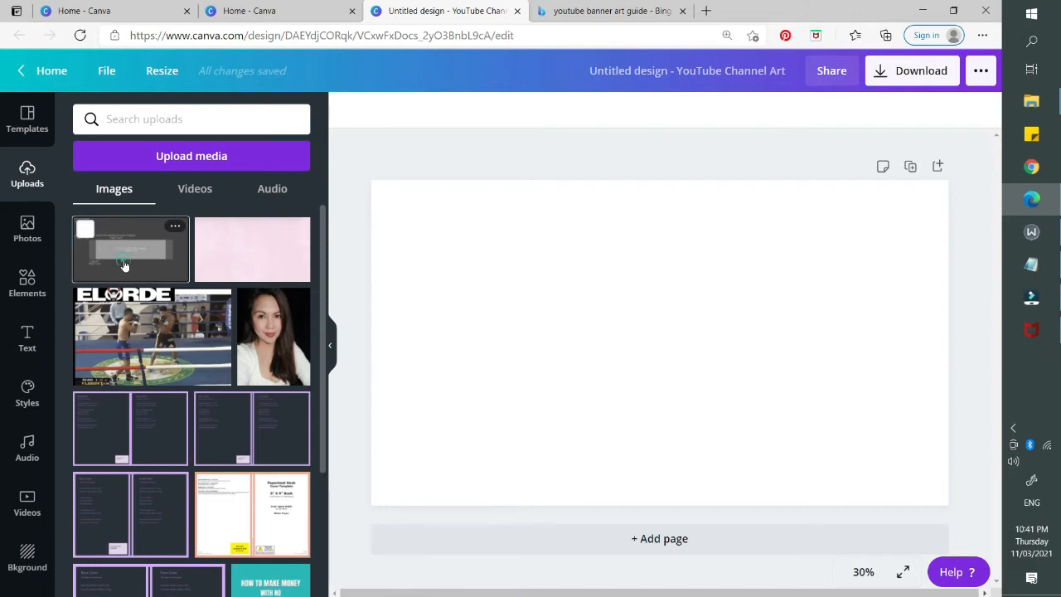
left_click_drag(666, 373, 572, 319)
left_click_drag(735, 383, 970, 486)
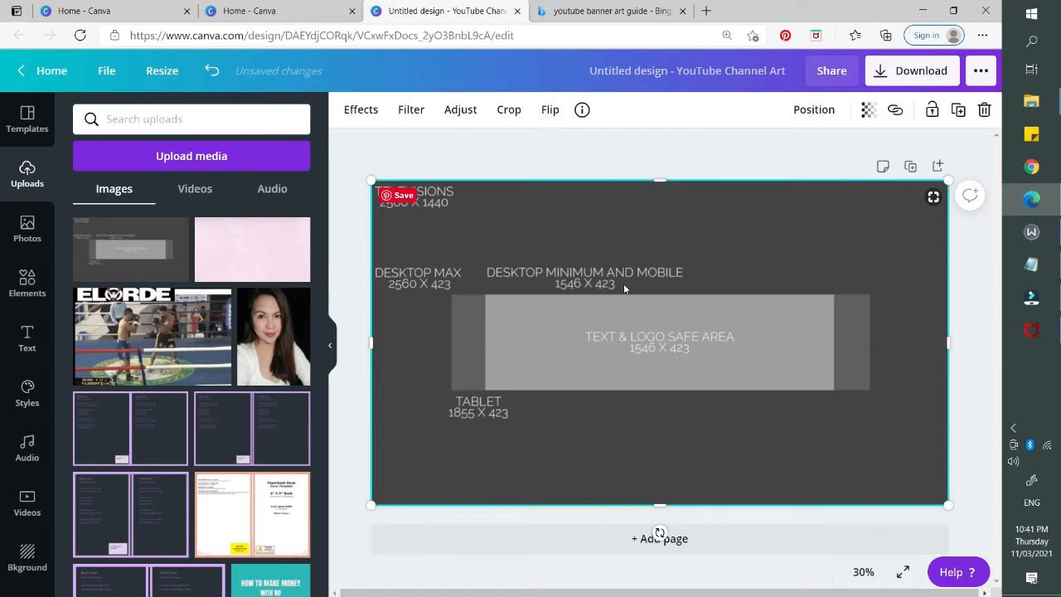
Move the banner size guide image down off the page and delete it
left_click_drag(623, 284, 623, 544)
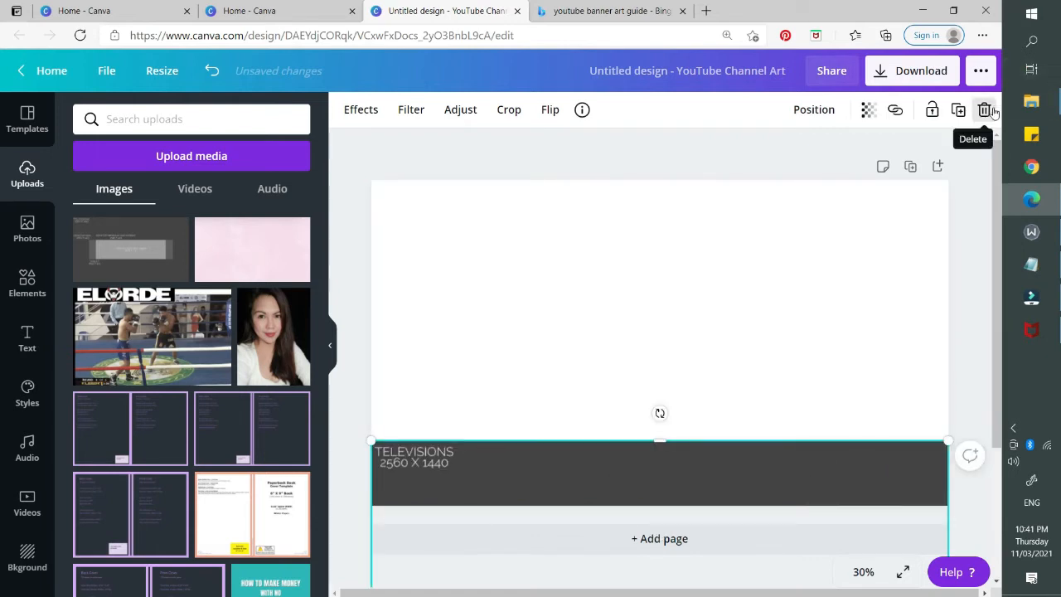
left_click(991, 111)
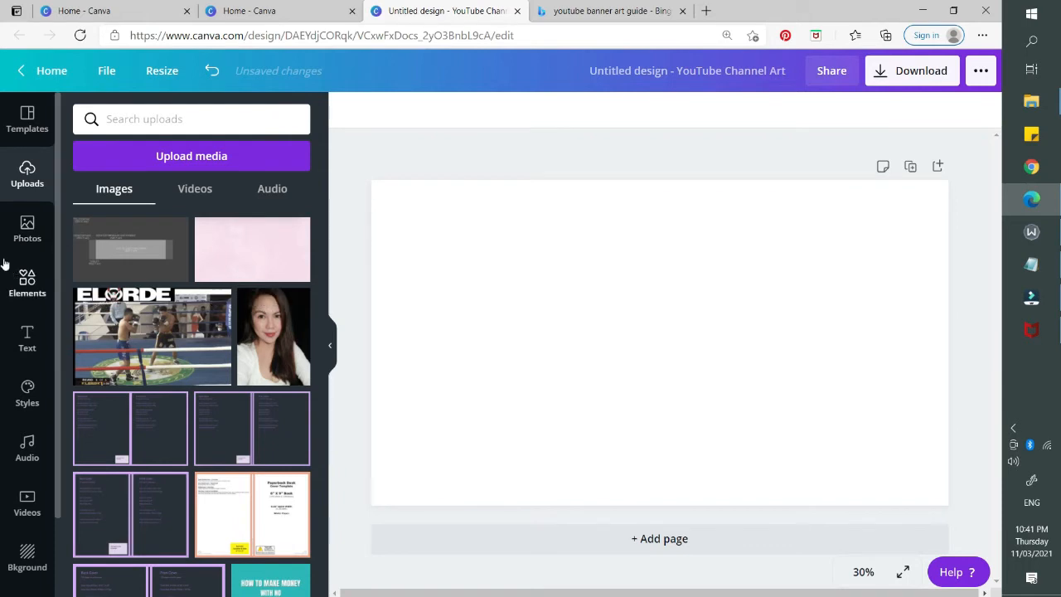
Set the page background to the teal colour from the Home of Hustle palette
left_click(547, 324)
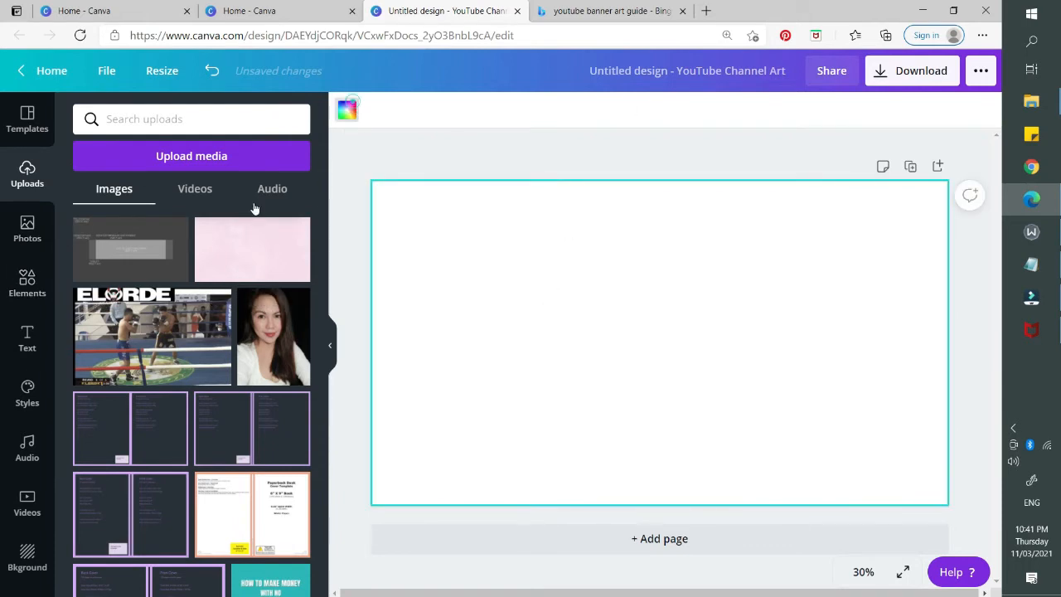
left_click(346, 110)
scroll(166, 353, "down", 10)
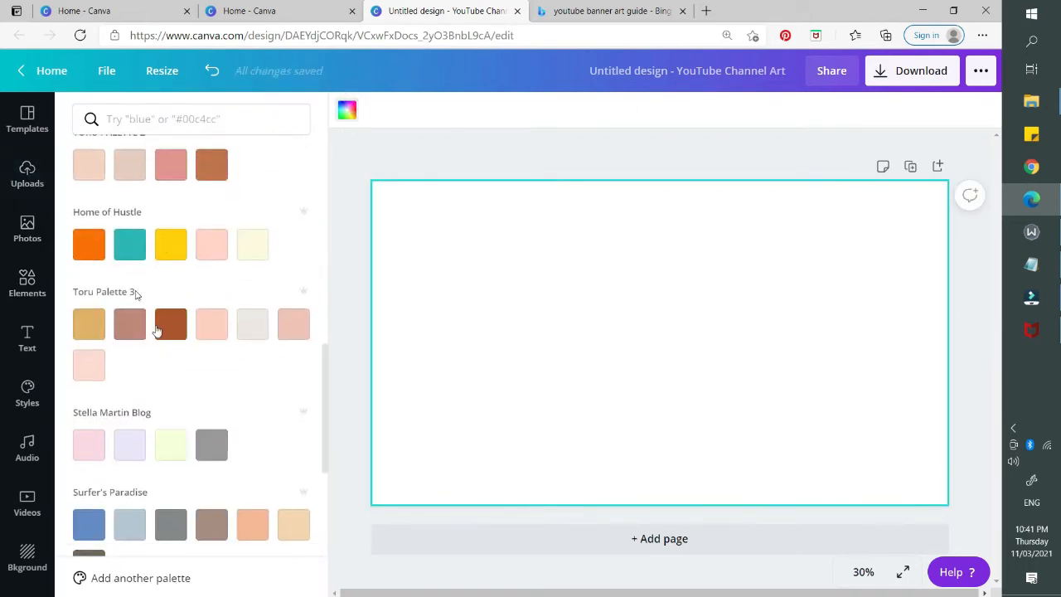
left_click(130, 245)
left_click(519, 155)
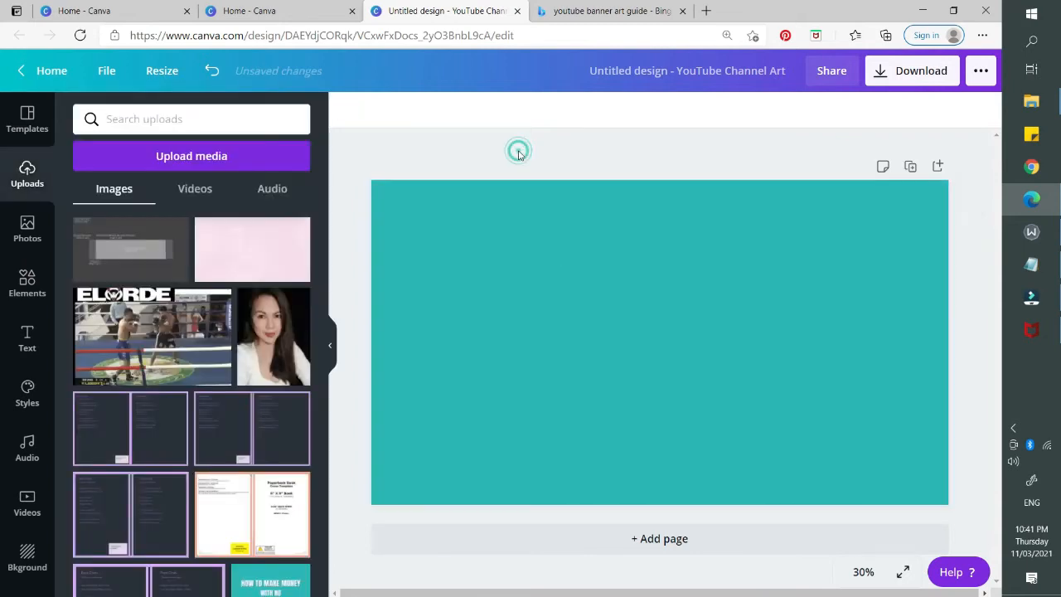
Add a heading to the page and replace its text with "MAKE MONEY ONLINE"
left_click(25, 337)
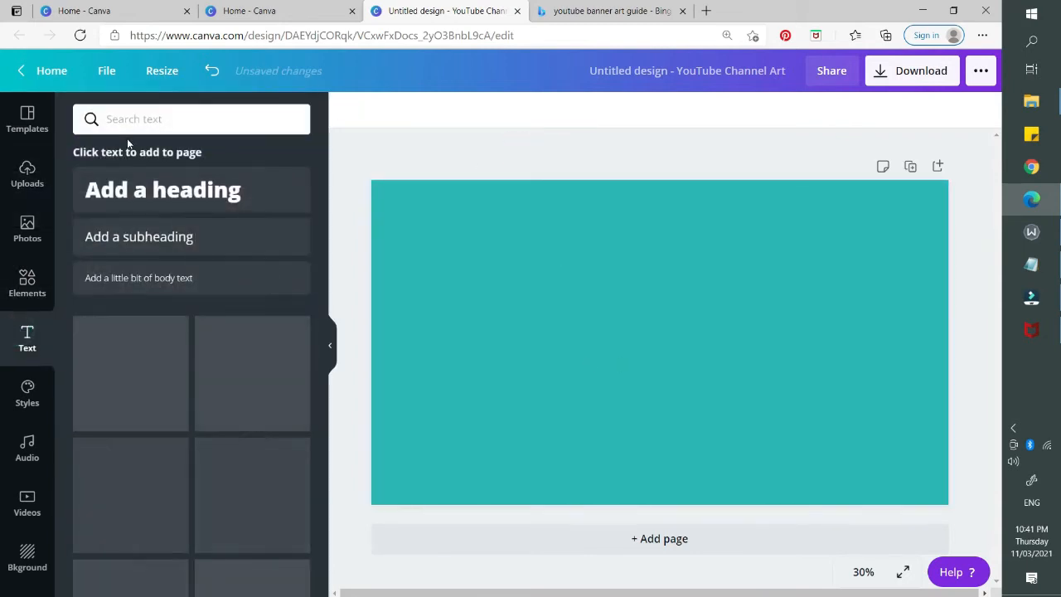
left_click(174, 201)
double_click(668, 335)
key("BackSpace")
type("MAKE")
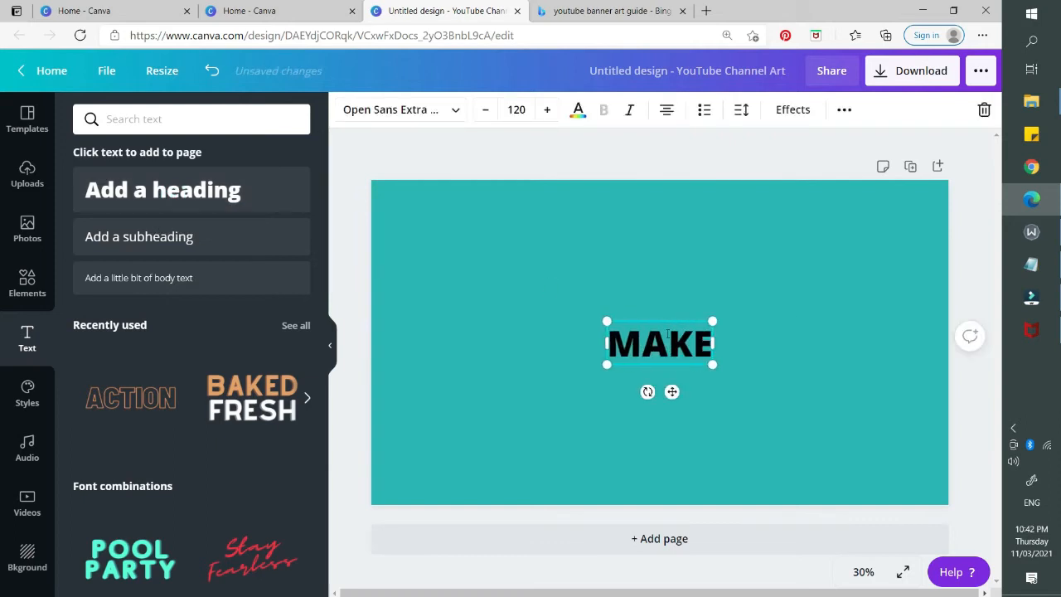
type(" MONEY ONLINE")
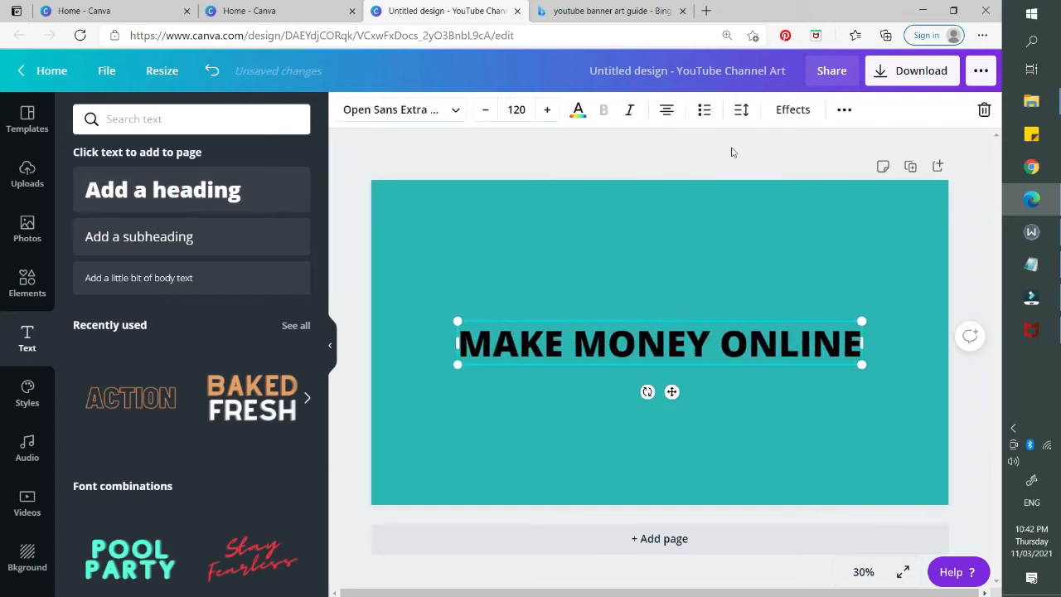
Colour the MAKE MONEY ONLINE heading white and give it a Shadow effect in black
left_click(577, 109)
left_click(293, 387)
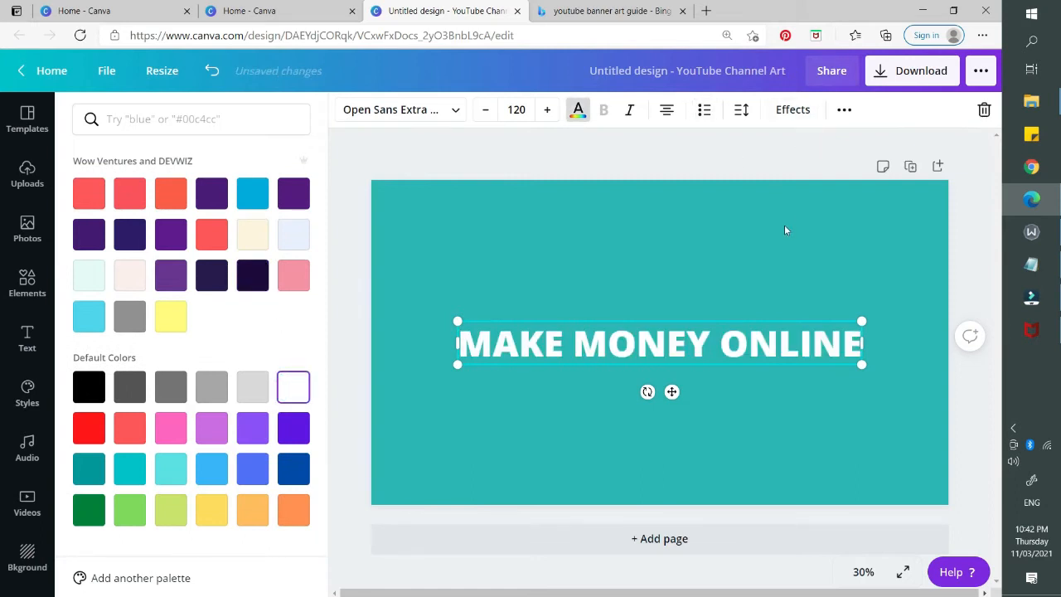
left_click(792, 109)
left_click(185, 183)
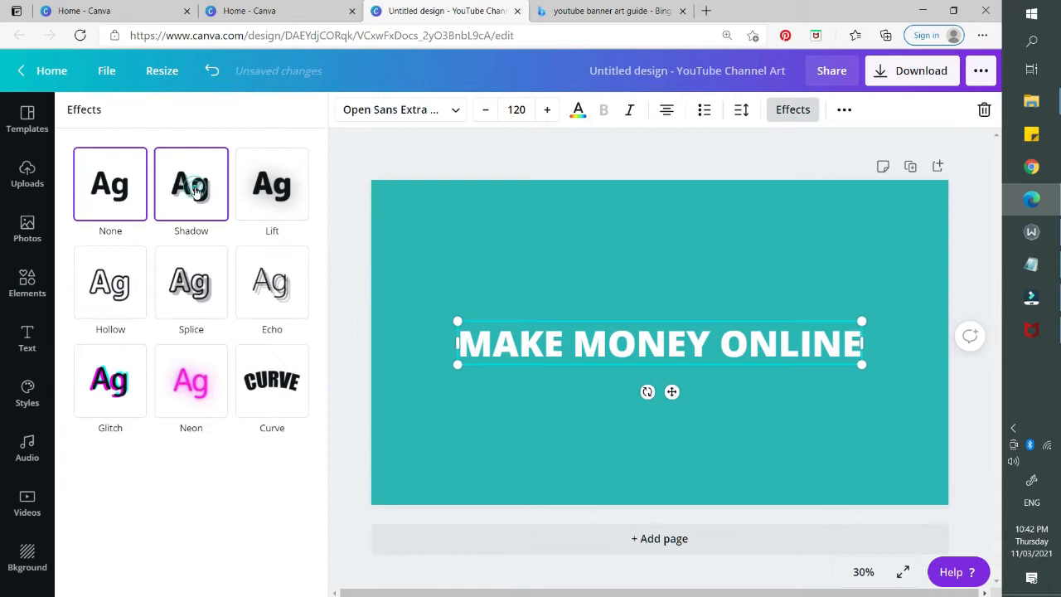
left_click(285, 424)
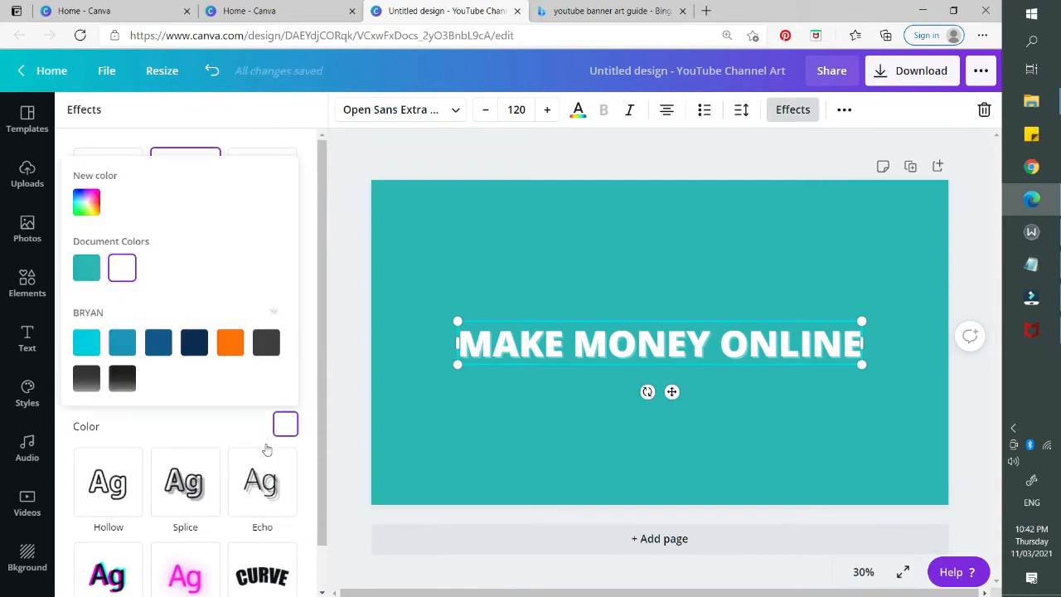
left_click(124, 378)
left_click(655, 239)
Move the MAKE MONEY ONLINE heading up slightly and place a duplicate of it directly below
left_click_drag(706, 353, 707, 342)
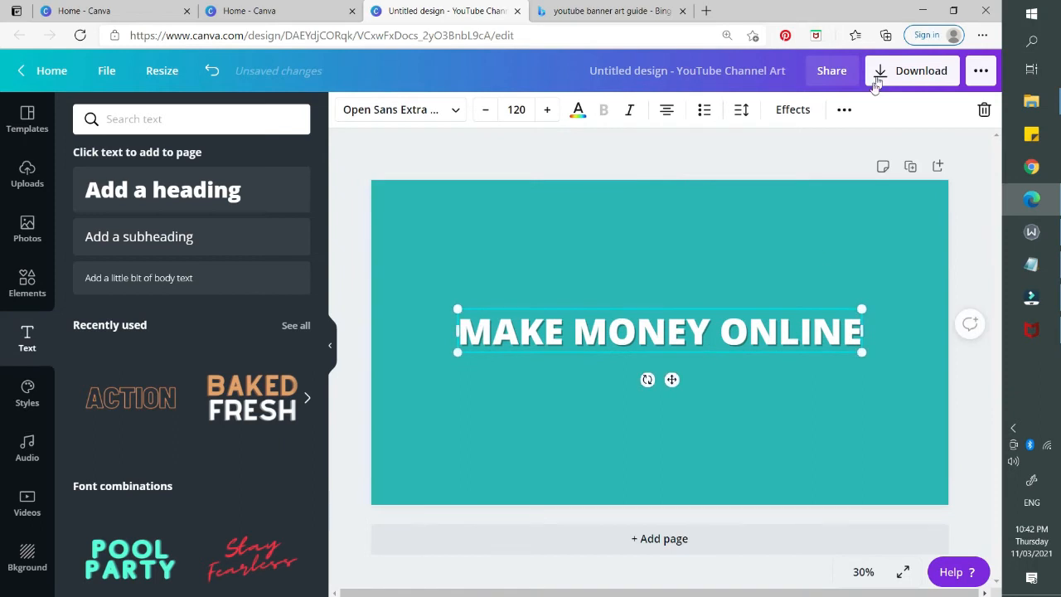
left_click(755, 290)
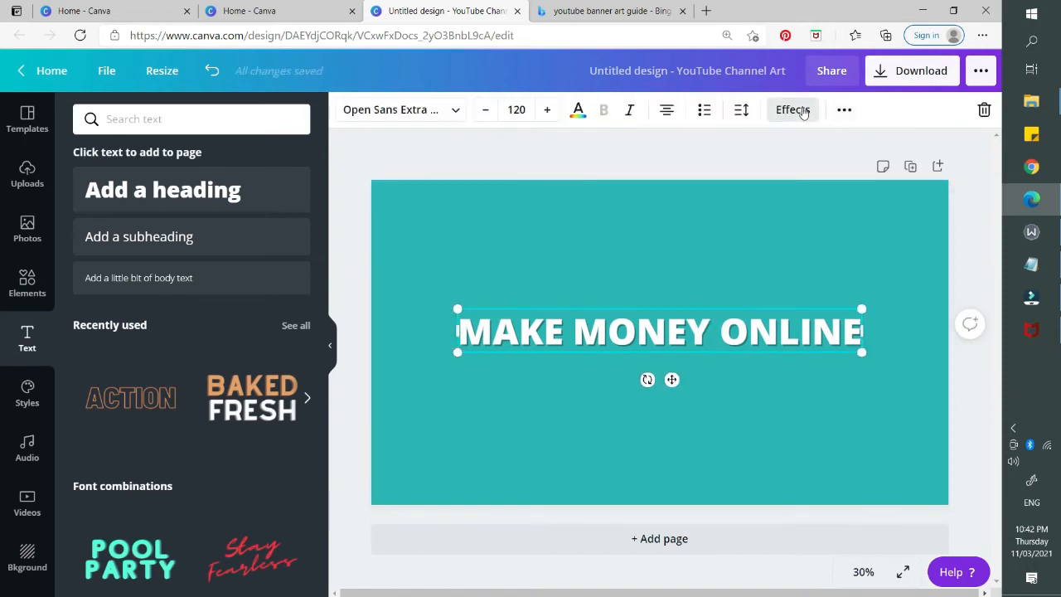
left_click(845, 111)
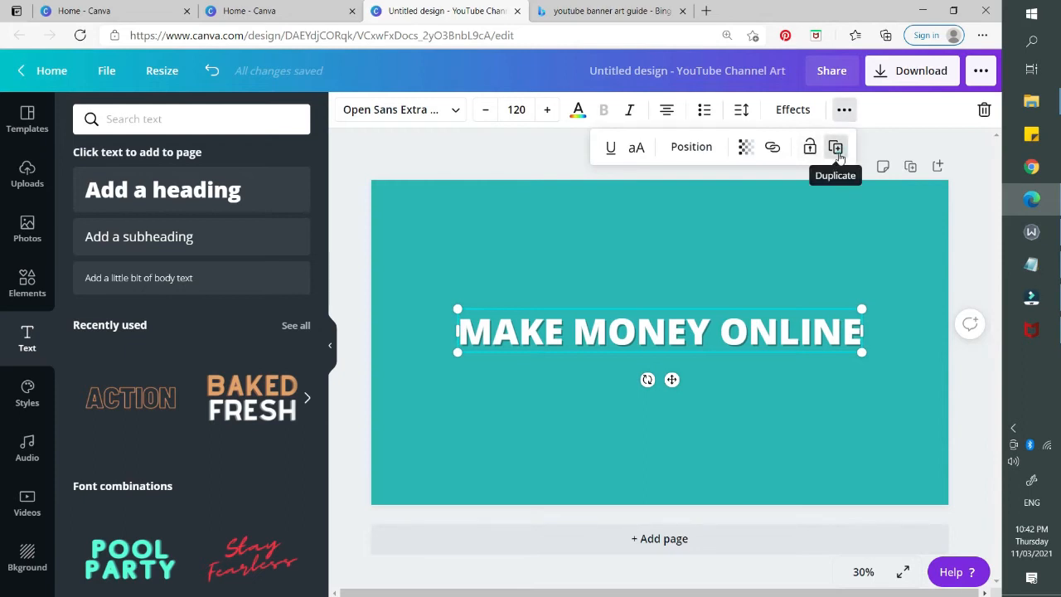
left_click(834, 146)
left_click_drag(745, 338, 742, 373)
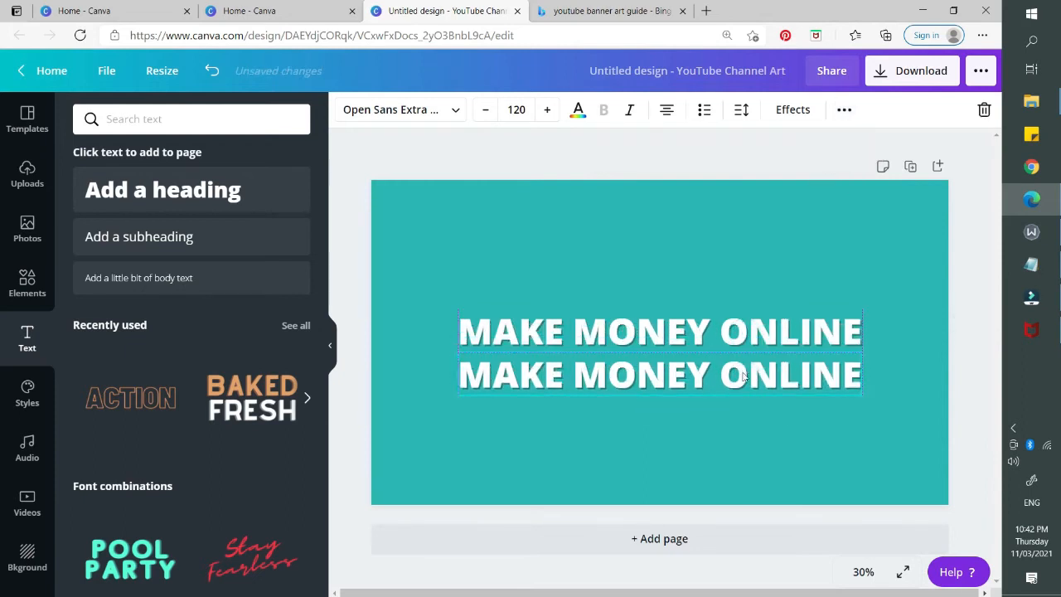
Replace the duplicated heading's text with "TECH TUTORIALS" and shrink it to a font size of about 82.6
double_click(754, 361)
type("TEC")
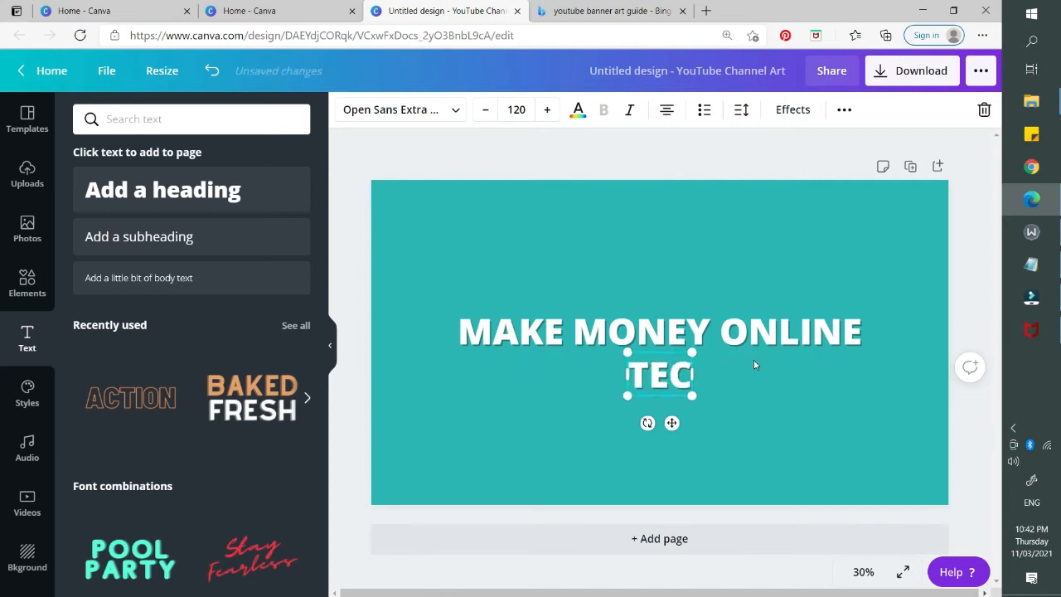
type("H TUTORIALS")
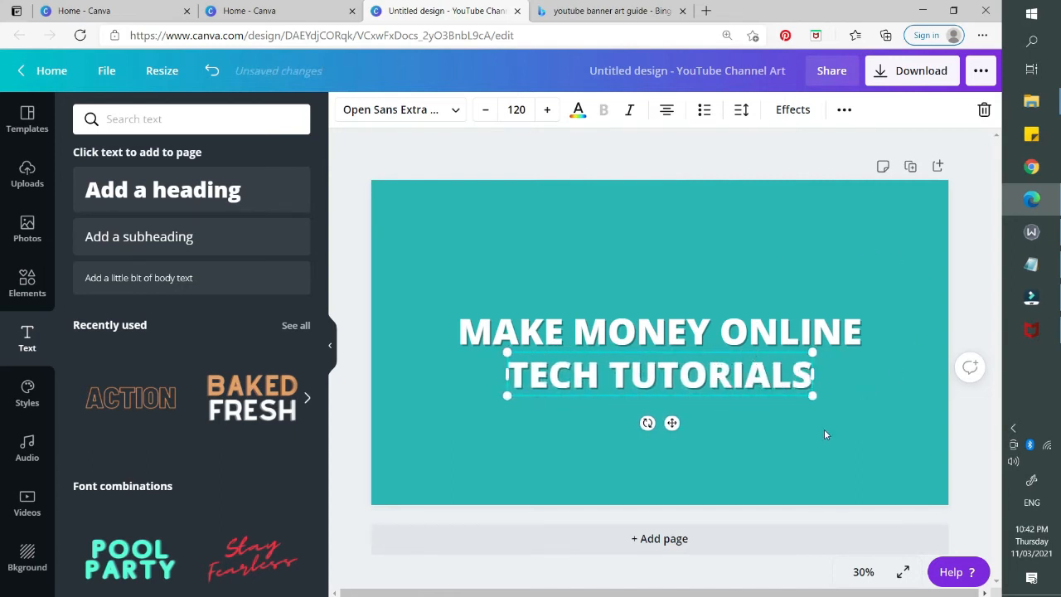
left_click(824, 429)
left_click(771, 386)
left_click_drag(812, 396, 705, 371)
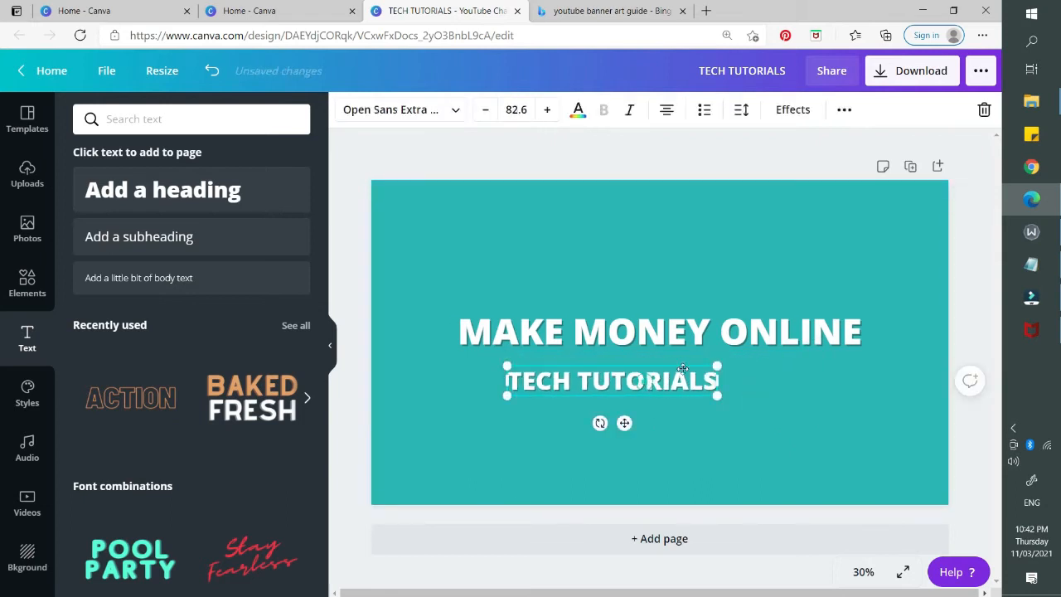
Centre TECH TUTORIALS on the page, shrink MAKE MONEY ONLINE to a font size of about 73.7 and centre it directly above
left_click_drag(613, 378, 663, 367)
left_click(698, 331)
left_click_drag(858, 309, 696, 328)
left_click_drag(630, 338, 714, 339)
left_click_drag(779, 332, 795, 327)
left_click(656, 468)
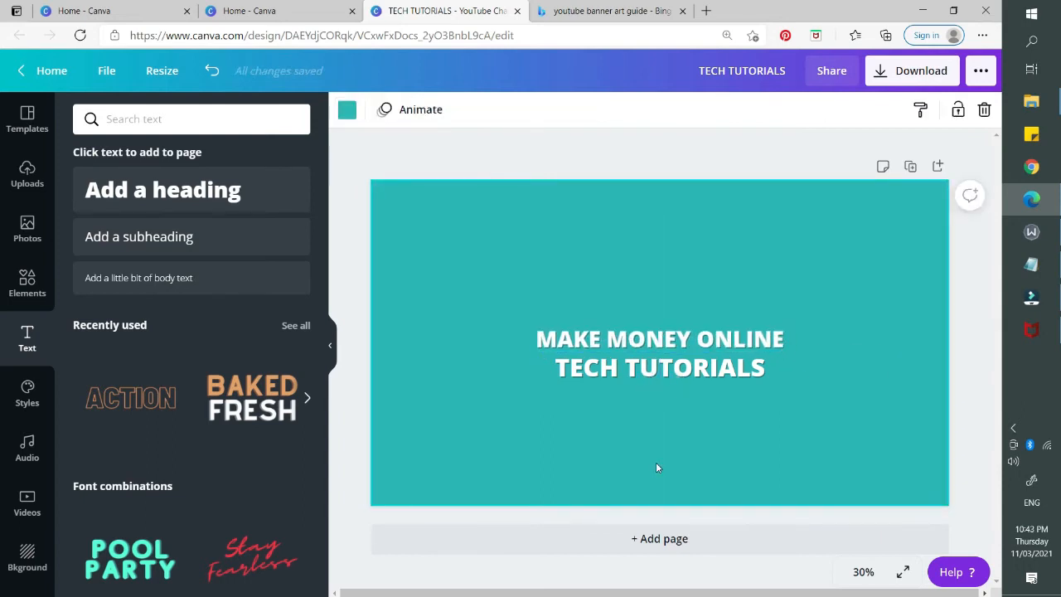
Add the pink laptop graphic from an elements search for "LAPTOP", shrunk and centred above the MAKE MONEY ONLINE heading
left_click(28, 281)
left_click(158, 118)
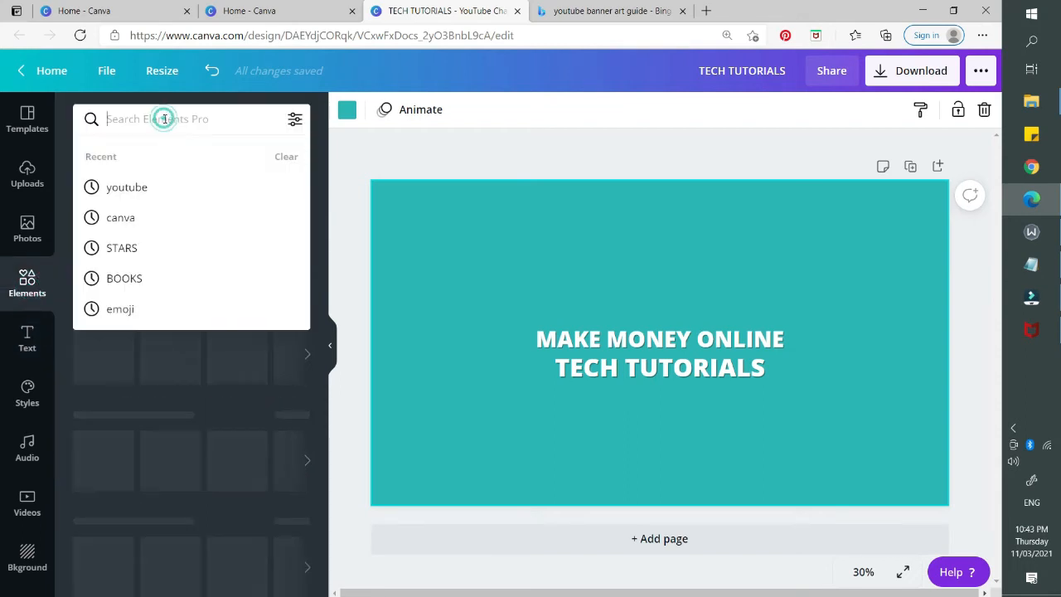
type("LAPTOP")
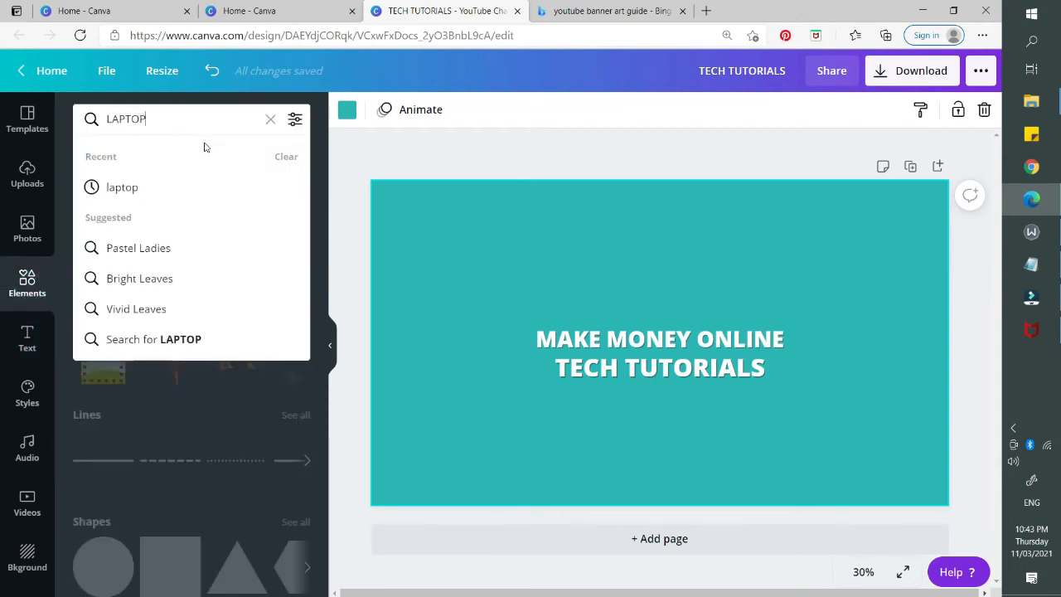
key("Return")
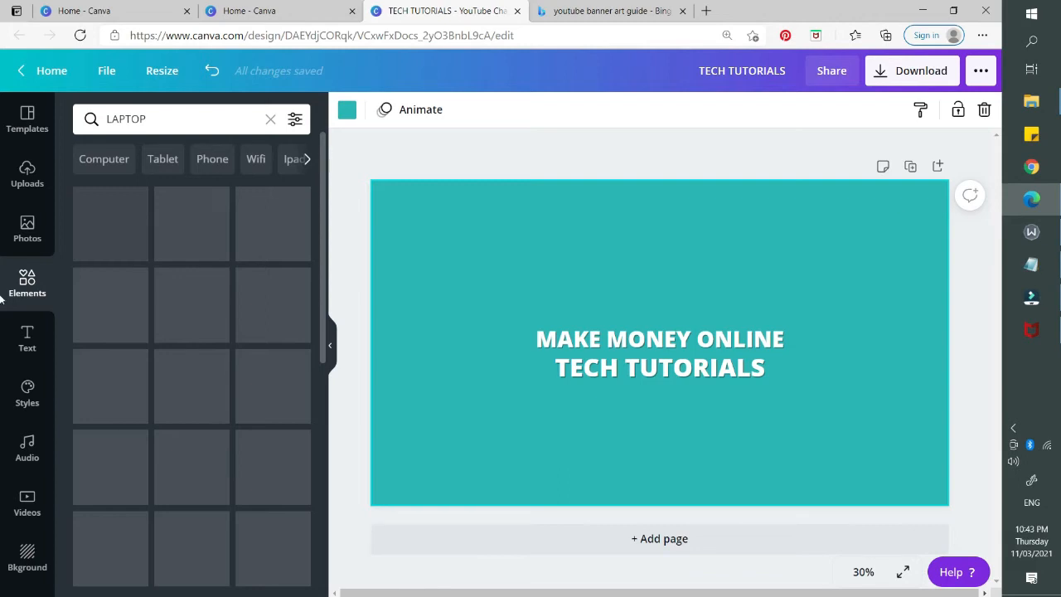
scroll(228, 344, "down", 1)
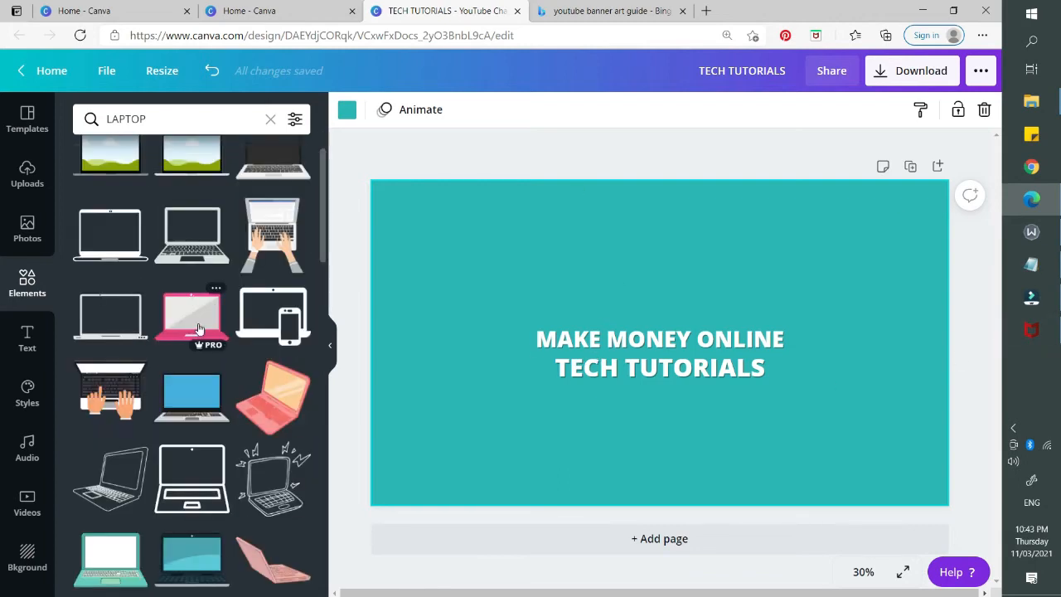
left_click(198, 329)
left_click_drag(763, 277, 595, 398)
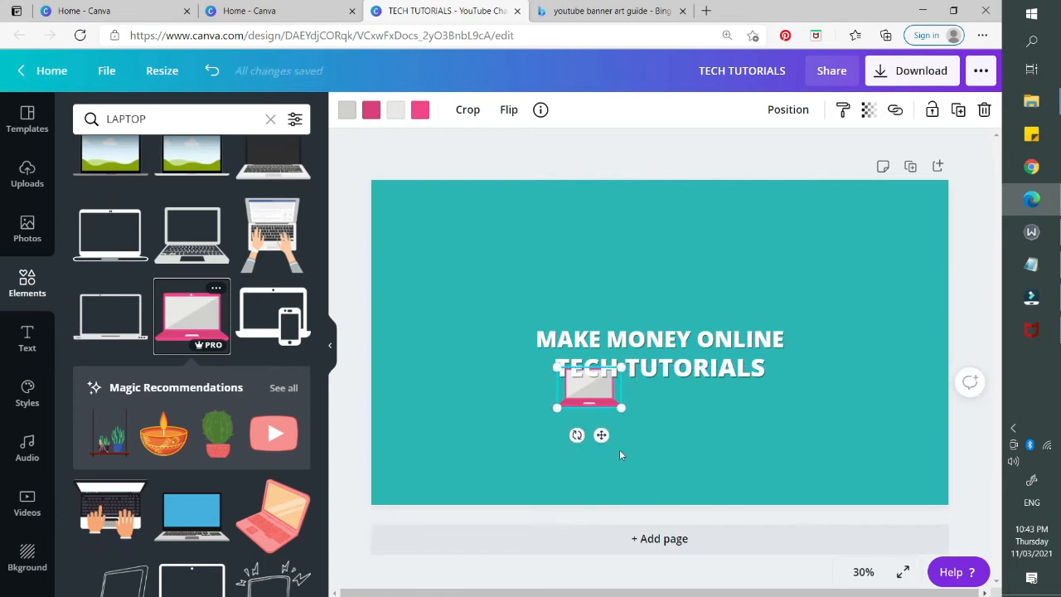
left_click_drag(603, 435, 672, 347)
Recolour the laptop graphic, changing its bright pink to the BRYAN palette's orange and its darker pink to the Home of Hustle yellow
left_click(419, 110)
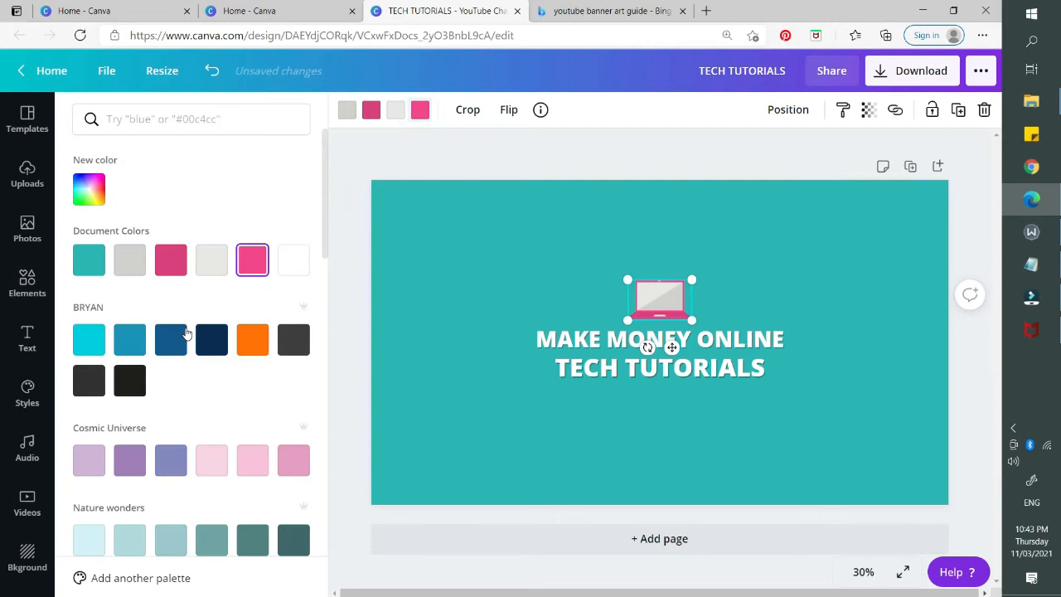
scroll(187, 334, "down", 3)
left_click(252, 199)
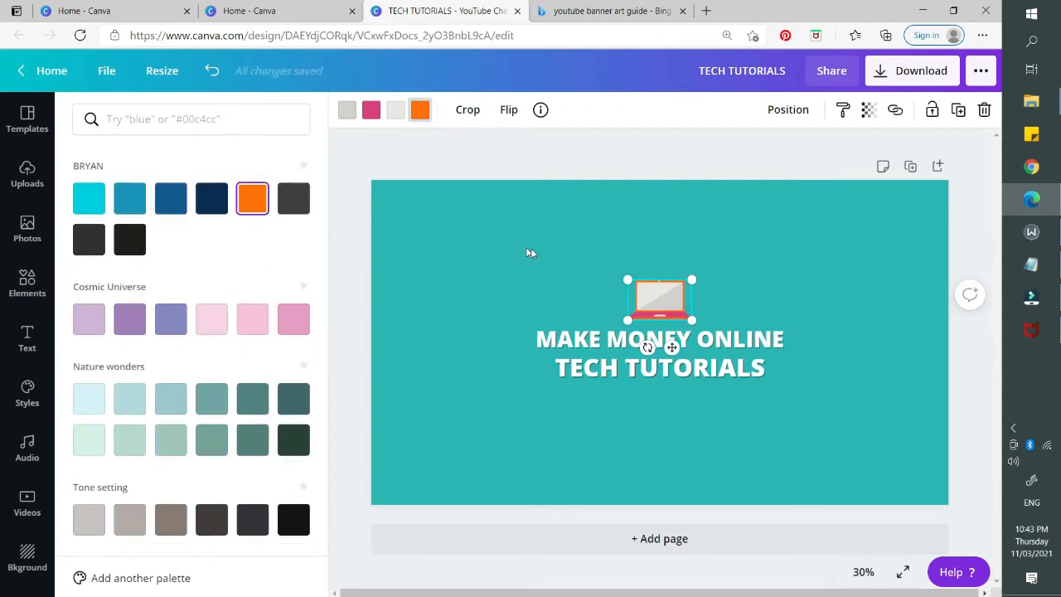
left_click(370, 109)
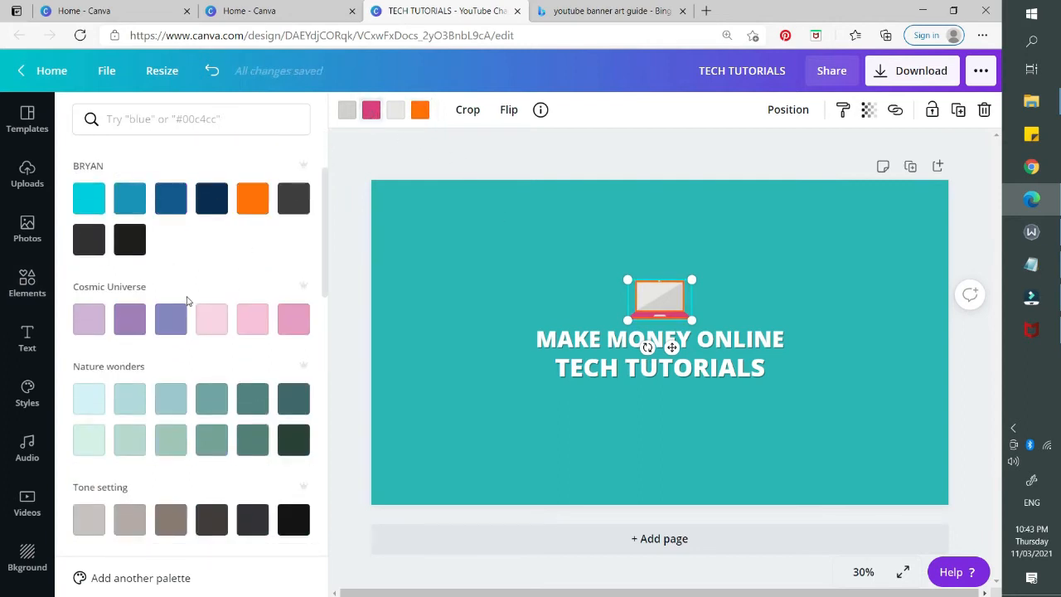
scroll(187, 302, "down", 10)
scroll(177, 285, "up", 4)
left_click(172, 247)
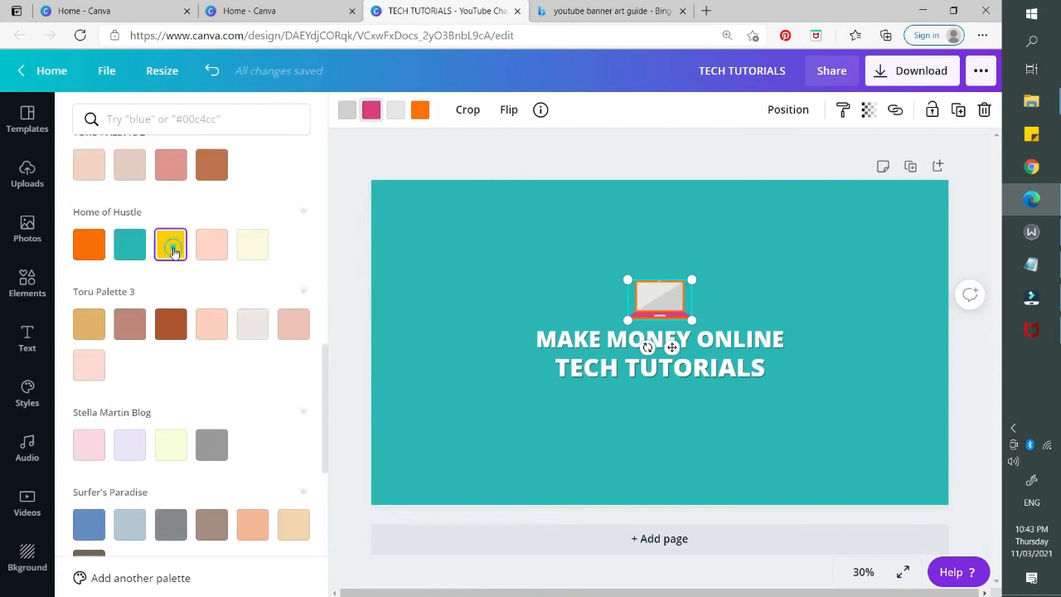
left_click(432, 250)
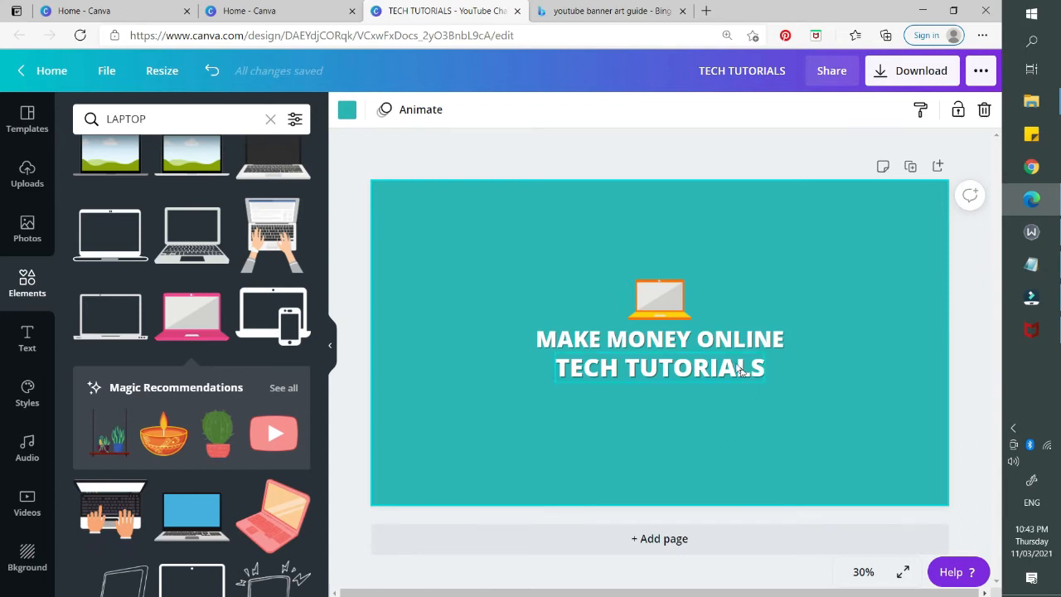
left_click(728, 339)
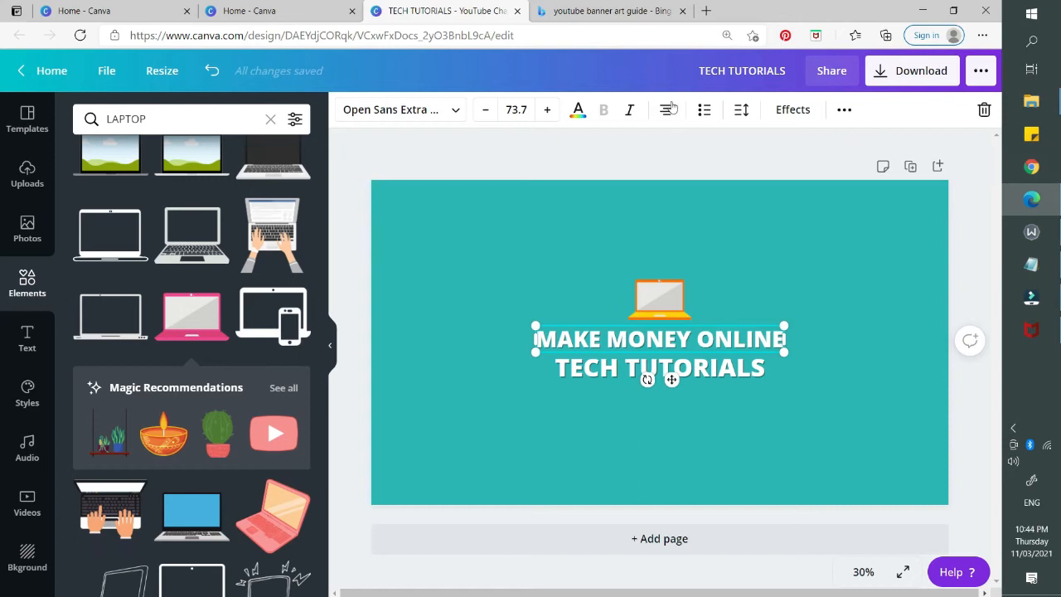
left_click(535, 244)
Add a white subheading reading "New videos every week!" below TECH TUTORIALS
left_click(12, 338)
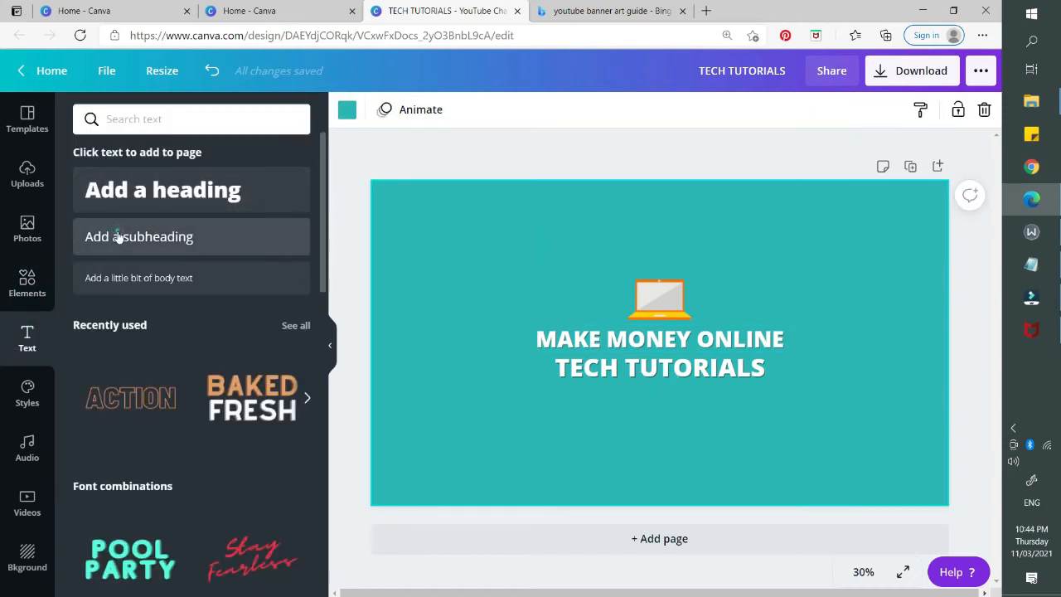
left_click(116, 237)
type("new")
key("BackSpace")
key("BackSpace")
key("BackSpace")
type("New vid")
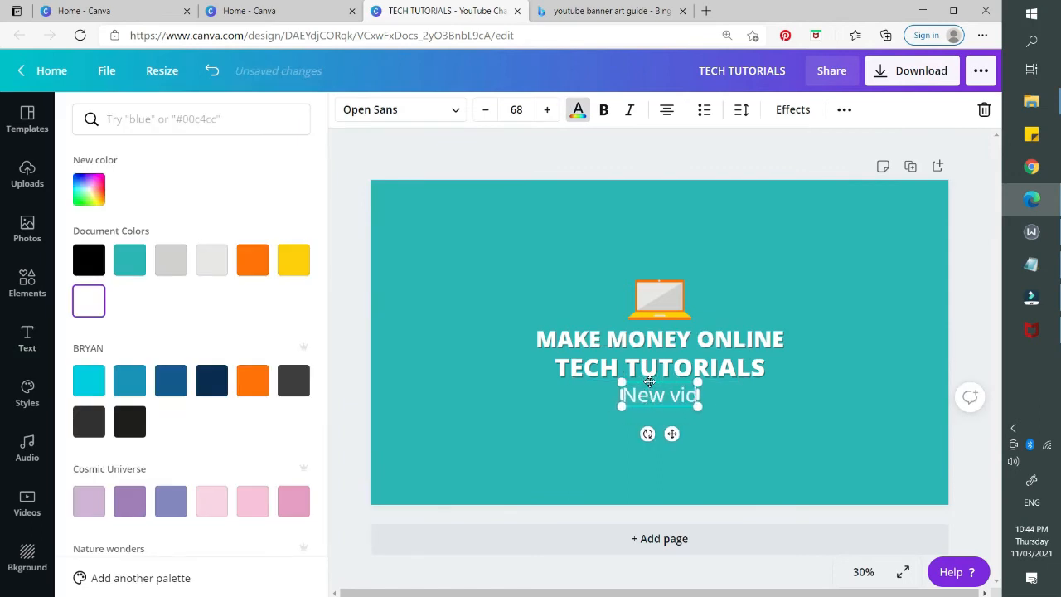
type("eos every week!")
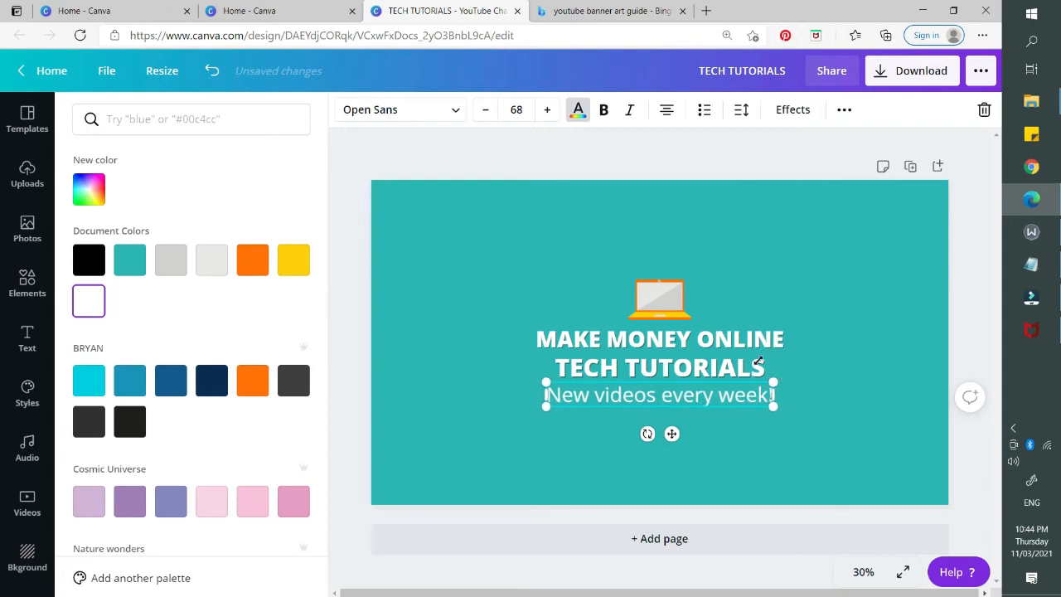
Set the subheading's letter spacing to 148, shrink it to a font size of about 34.8 and centre it below TECH TUTORIALS
left_click(741, 110)
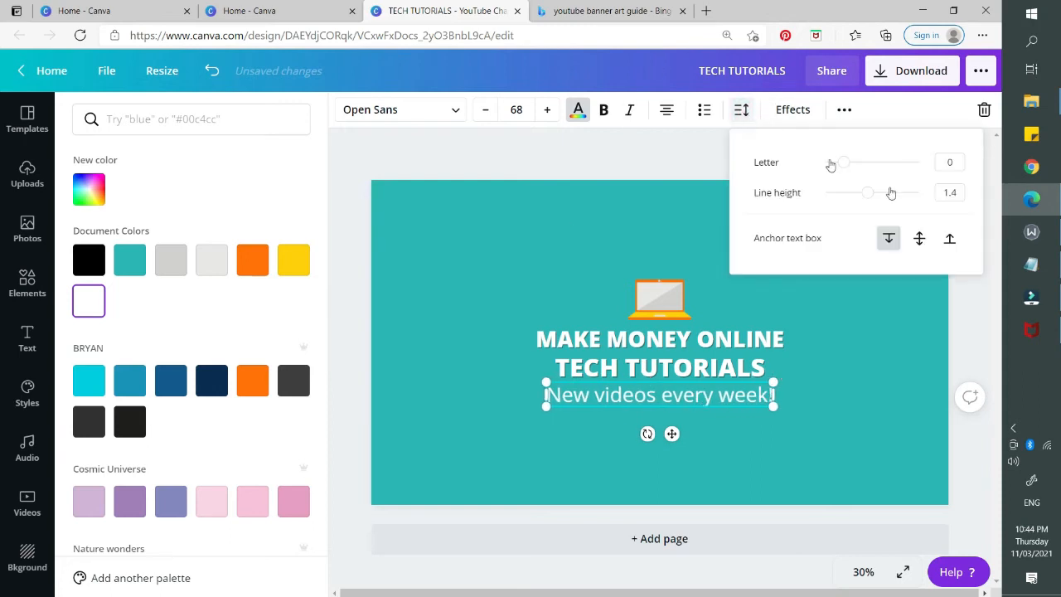
left_click_drag(843, 164, 858, 166)
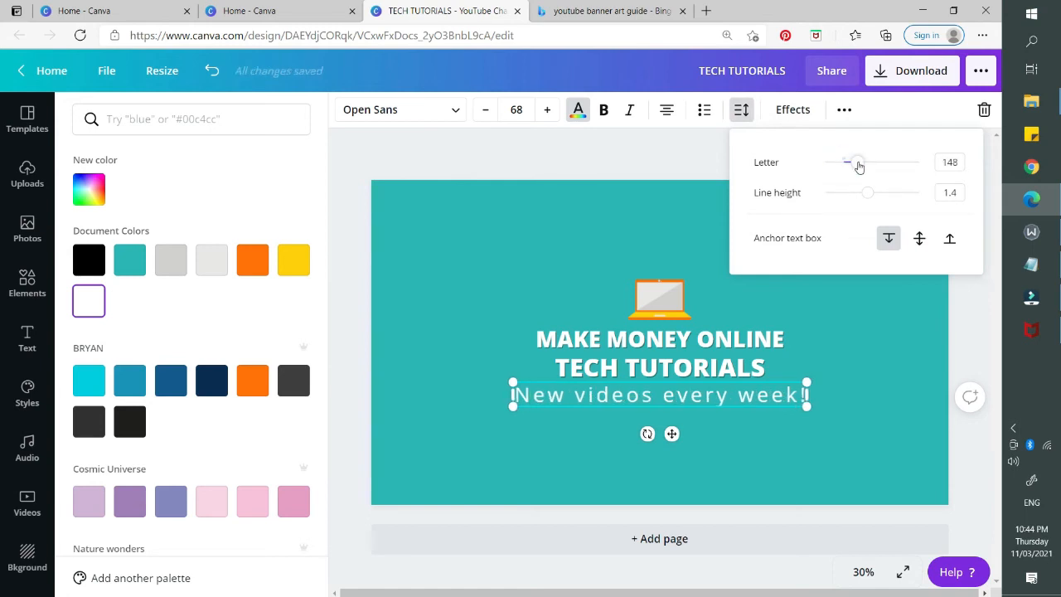
left_click_drag(513, 382, 619, 391)
left_click_drag(726, 436, 674, 435)
left_click_drag(561, 380, 672, 426)
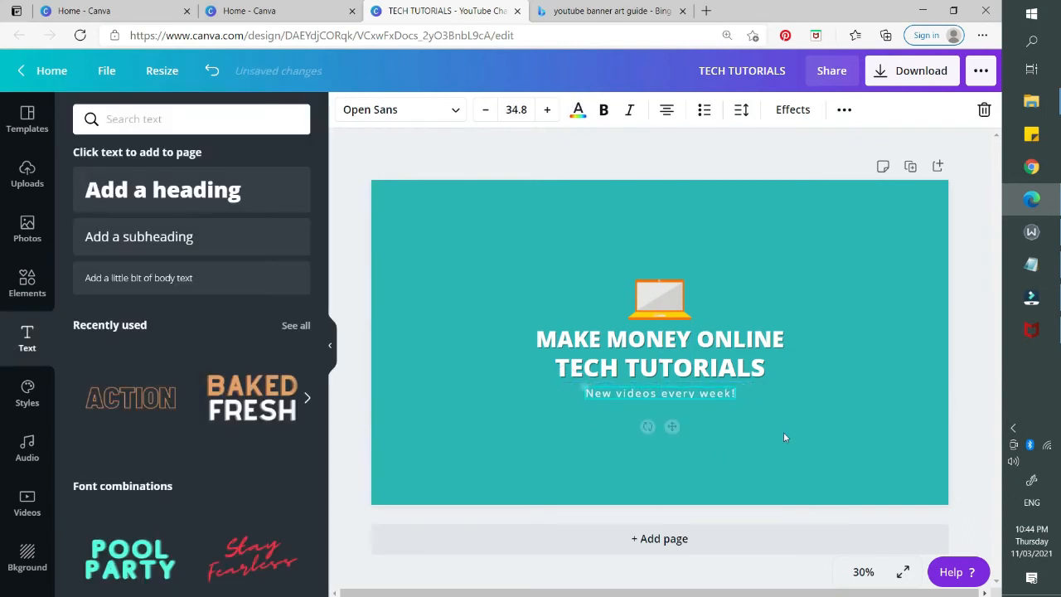
left_click(783, 431)
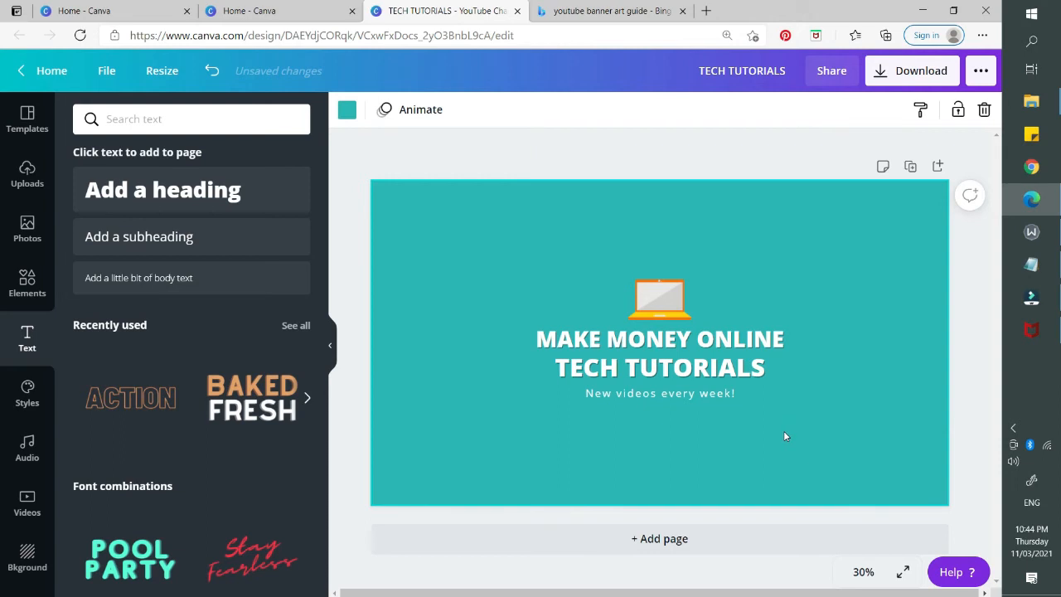
Add a square shape and resize it into a thin bar fitted closely behind the "New videos every week!" text
left_click(35, 290)
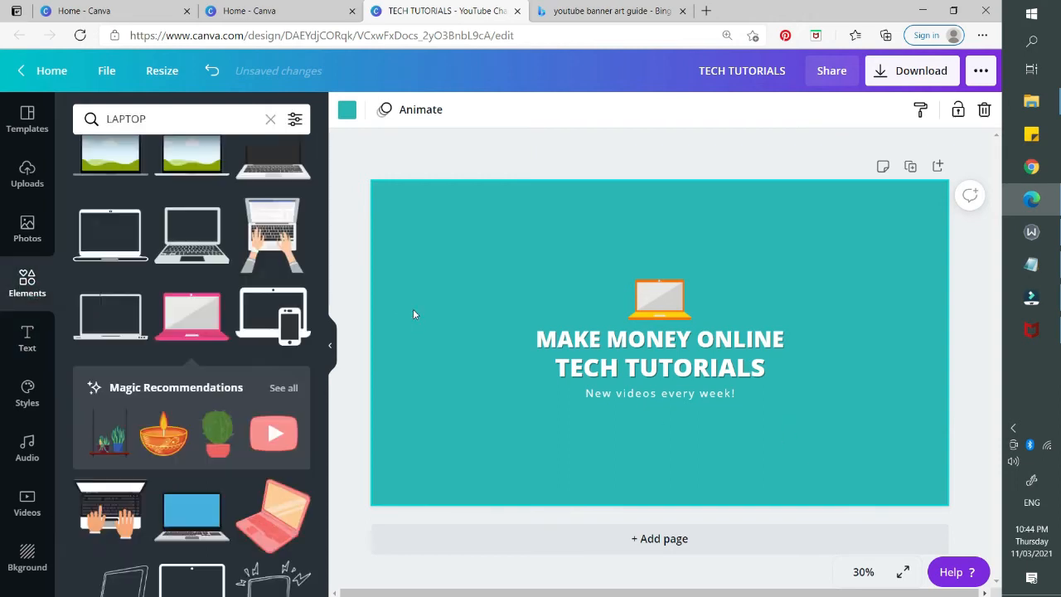
key("r")
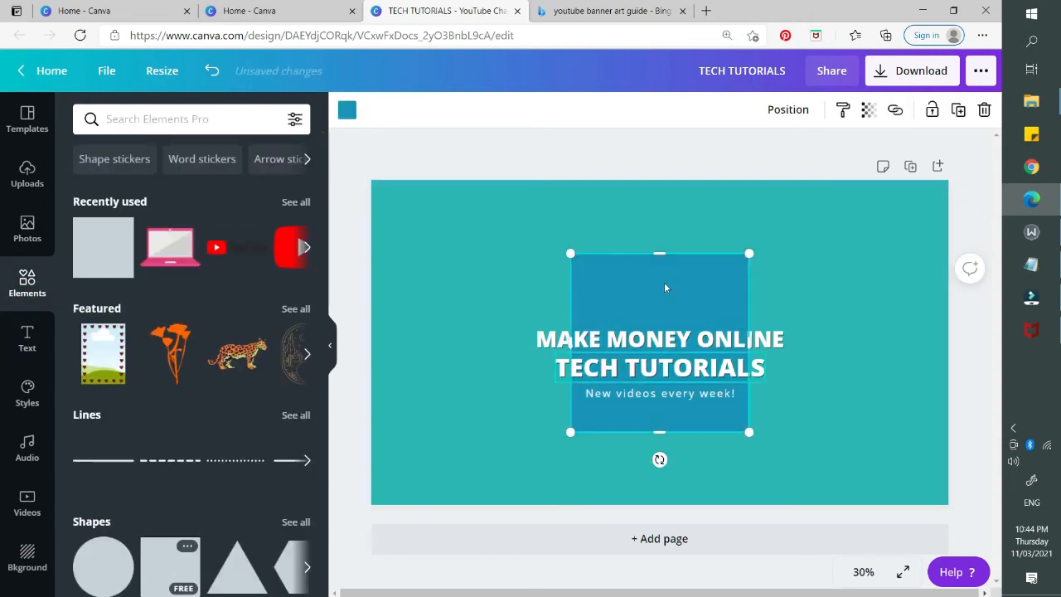
left_click_drag(659, 248, 660, 326)
left_click_drag(637, 379, 635, 377)
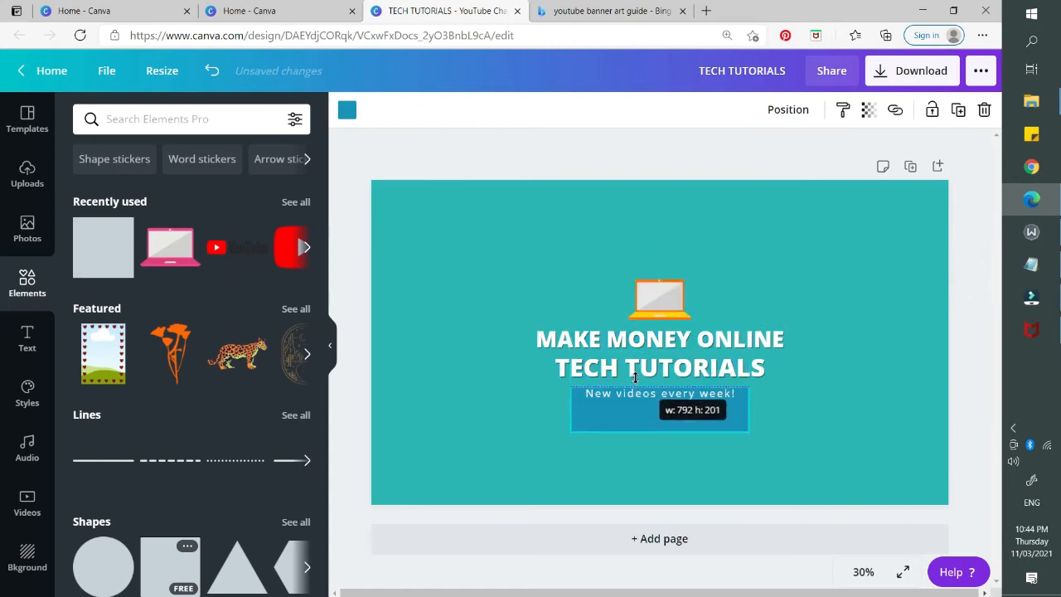
left_click_drag(749, 409, 741, 408)
left_click_drag(571, 408, 577, 409)
left_click_drag(659, 420, 658, 404)
Fill the bar behind "New videos every week!" with the orange document colour
left_click(346, 110)
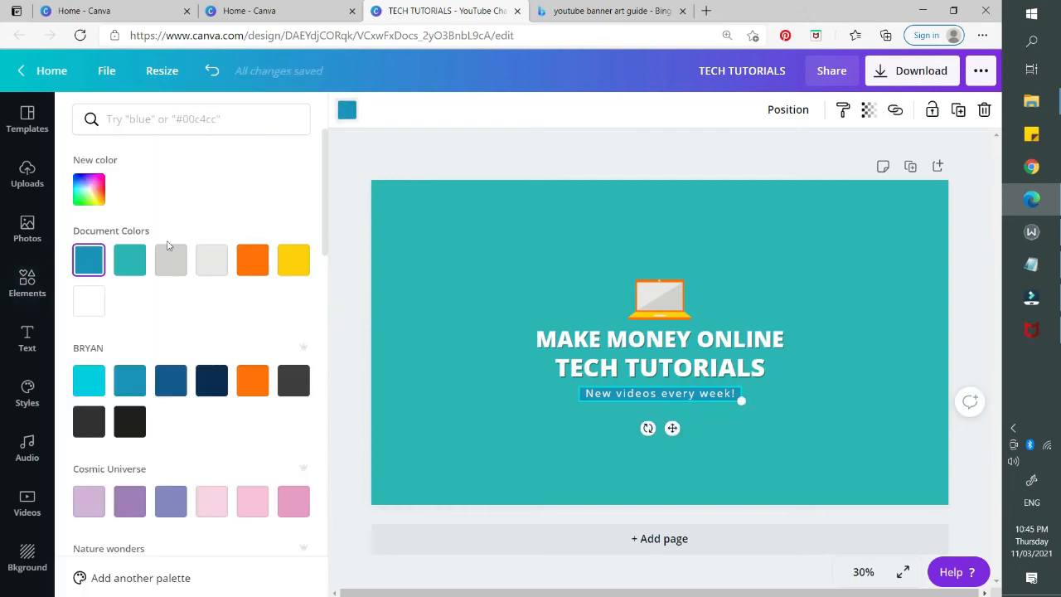
left_click(251, 258)
left_click(468, 302)
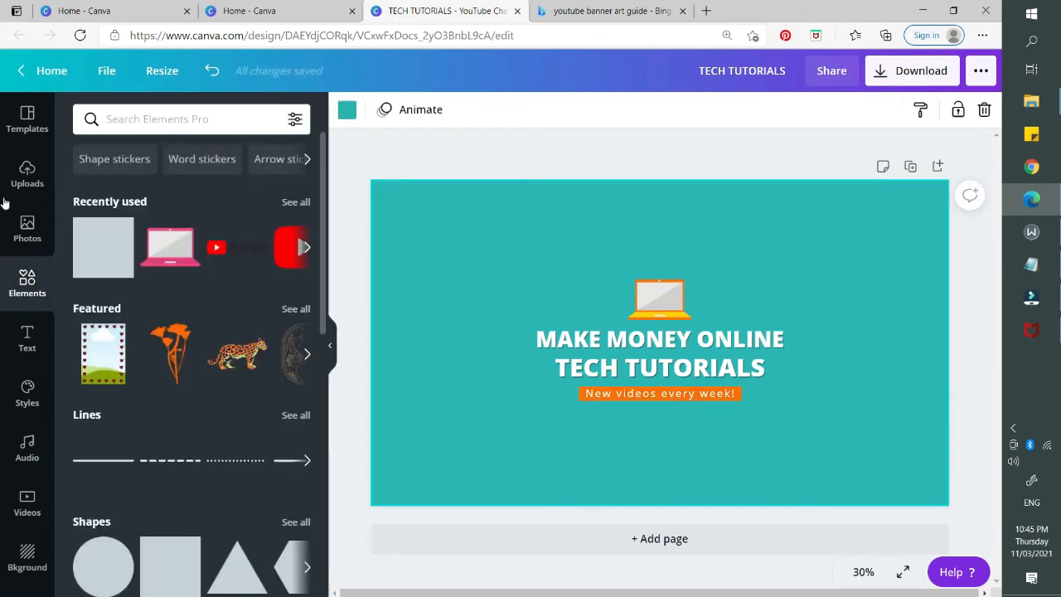
Check the layout against the uploaded banner size guide, stretched over the whole page at a transparency of 17, and delete the guide
left_click(13, 171)
left_click(130, 248)
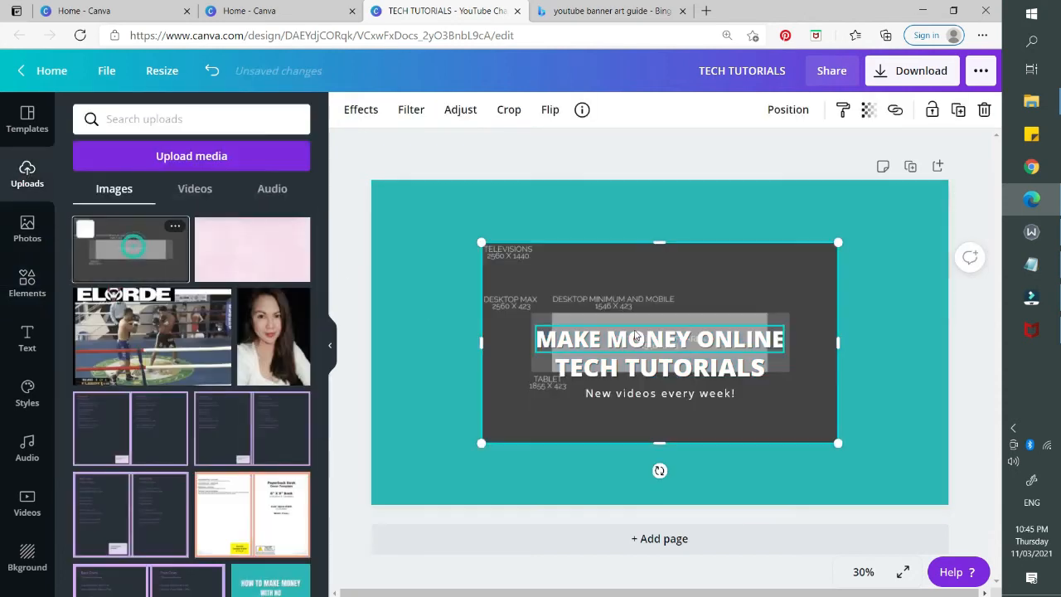
left_click_drag(595, 279, 482, 212)
left_click_drag(727, 380, 943, 503)
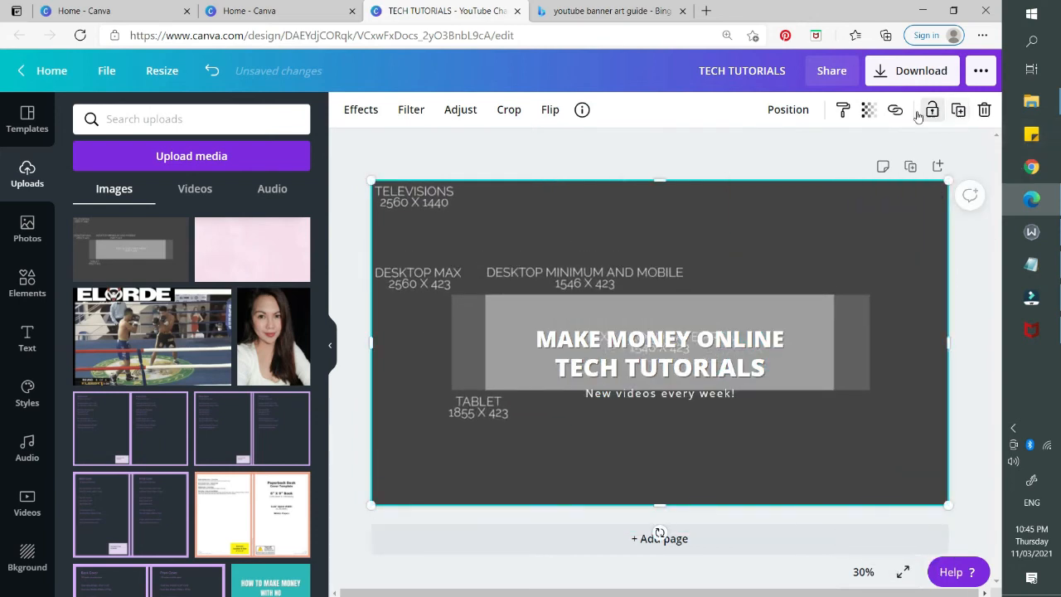
left_click(868, 109)
left_click_drag(816, 155, 740, 157)
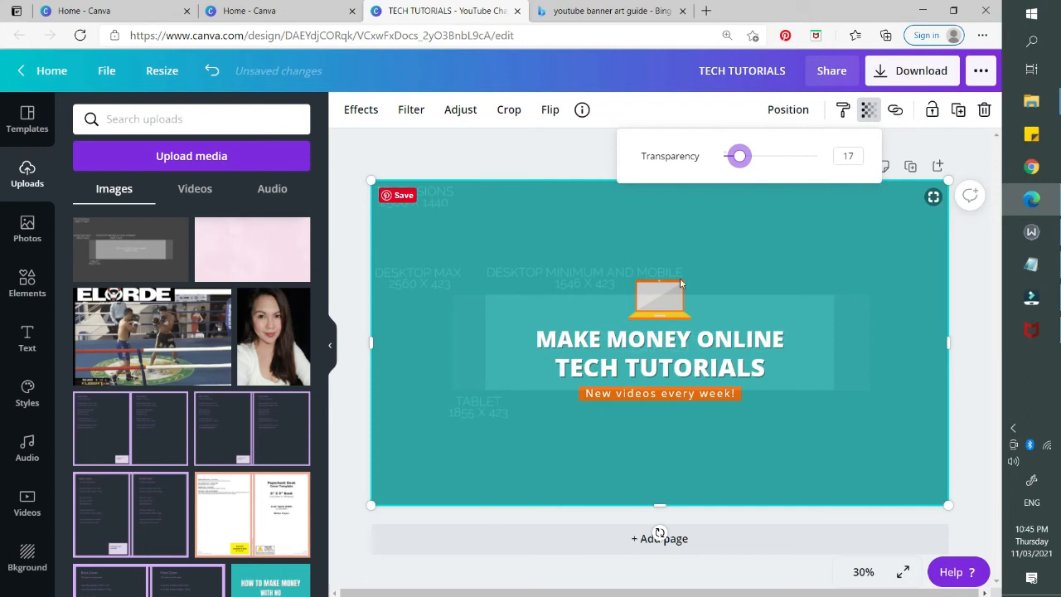
left_click(831, 237)
left_click(983, 110)
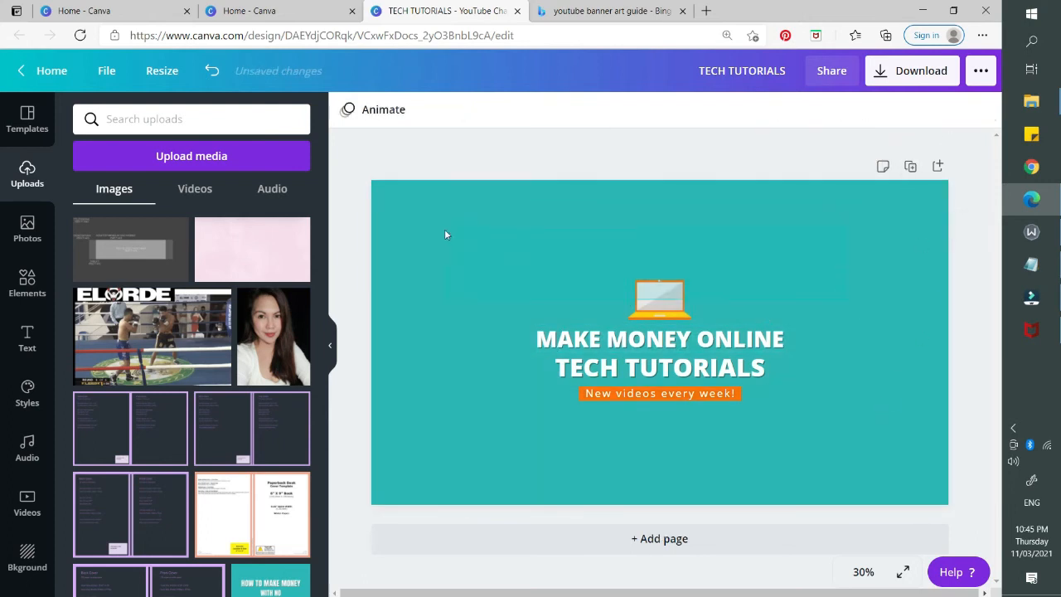
Select the laptop, both headings and the tagline with its bar together, and scale them down around the page centre
left_click(464, 209)
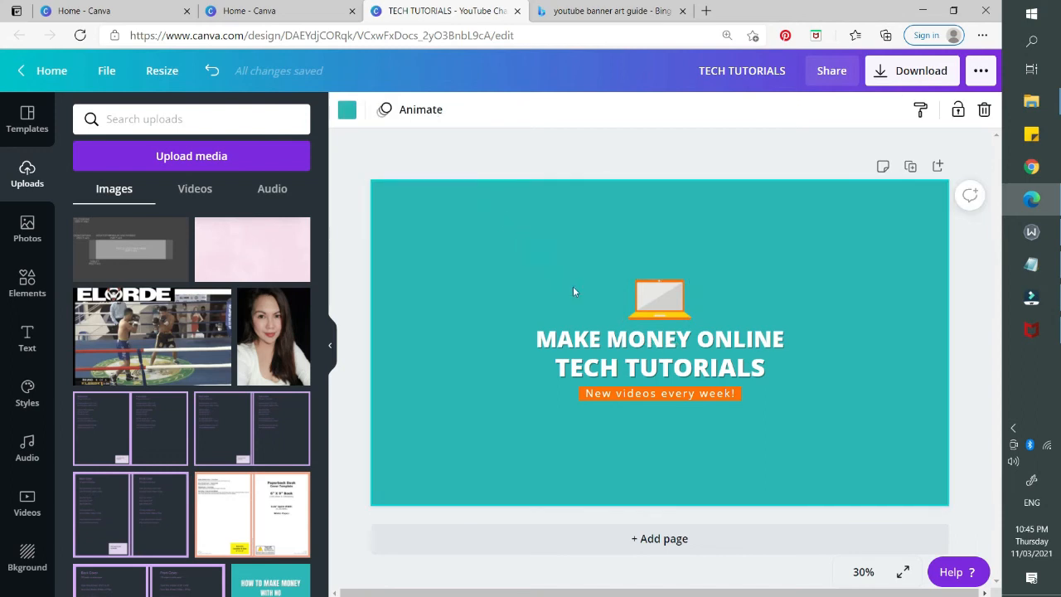
left_click(786, 309)
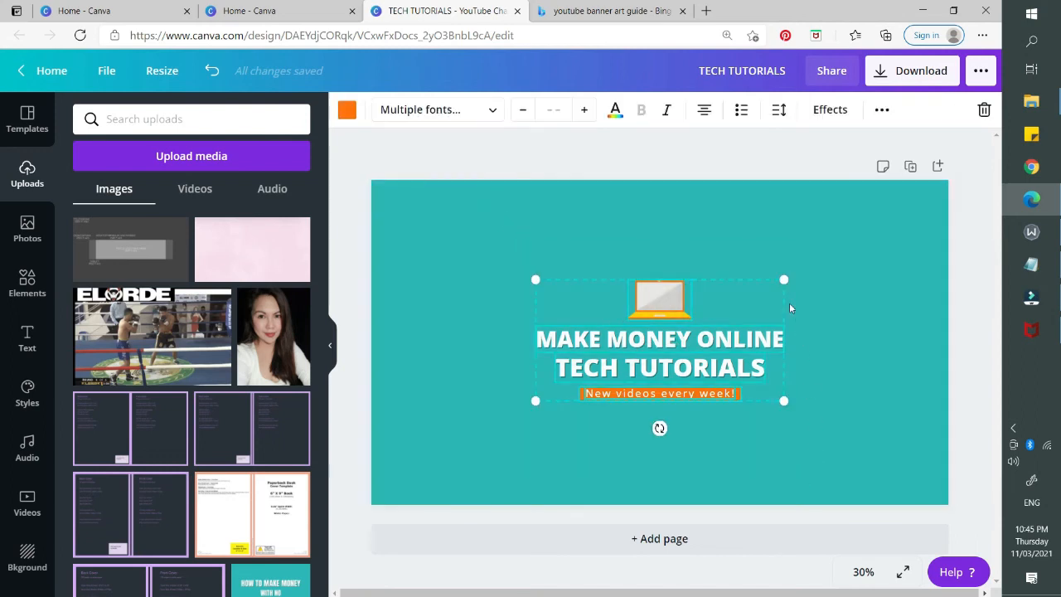
left_click_drag(780, 279, 711, 316)
Recheck the scaled-down layout against the banner size guide, covering the page at a transparency of 13, and delete the guide
left_click(130, 248)
left_click_drag(617, 345, 507, 284)
left_click_drag(776, 383, 945, 503)
left_click(956, 108)
left_click(919, 109)
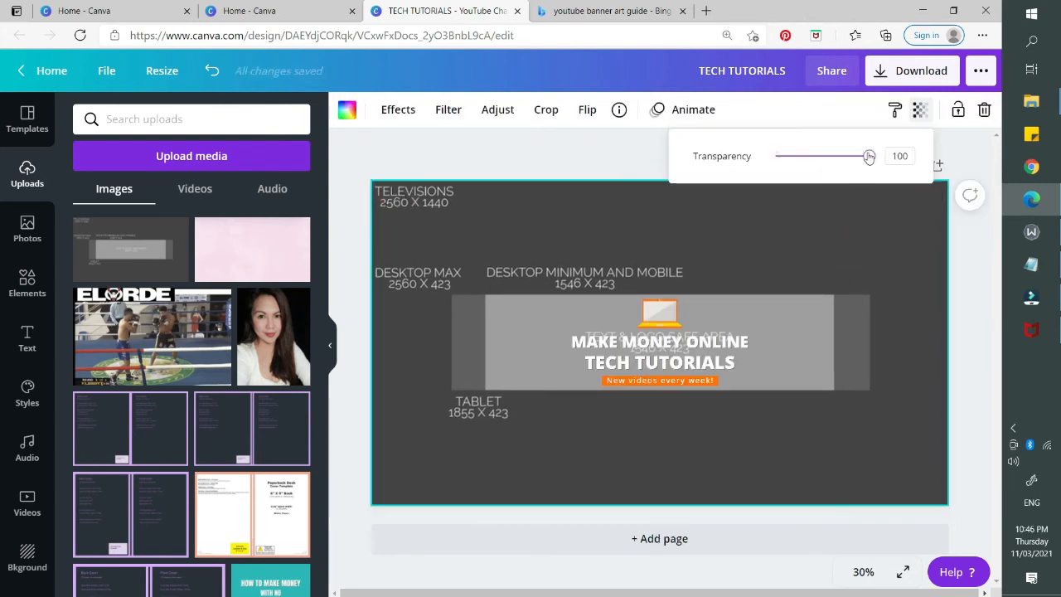
left_click_drag(867, 155, 787, 158)
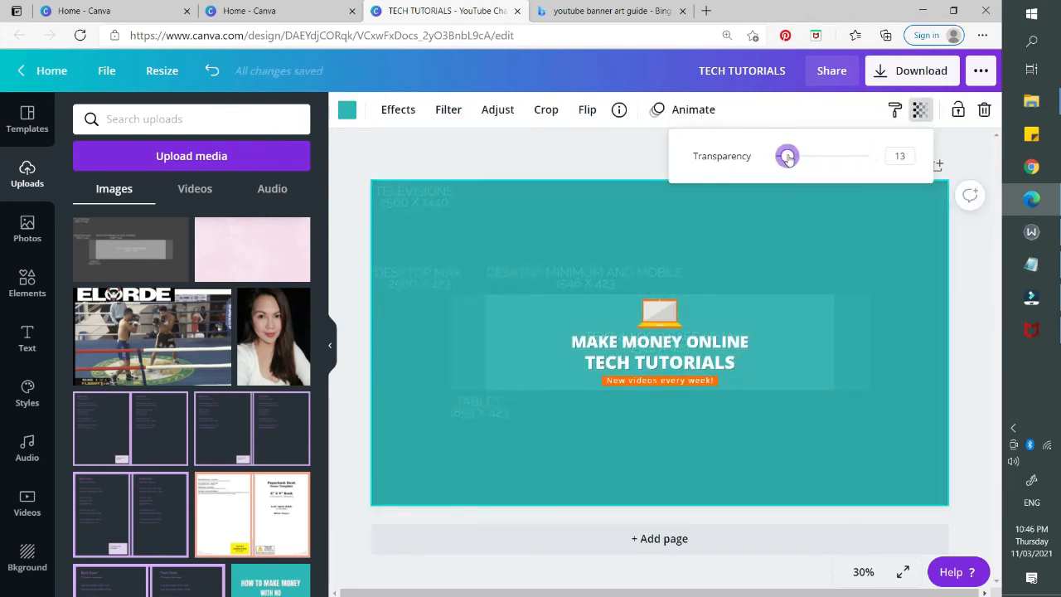
left_click(793, 241)
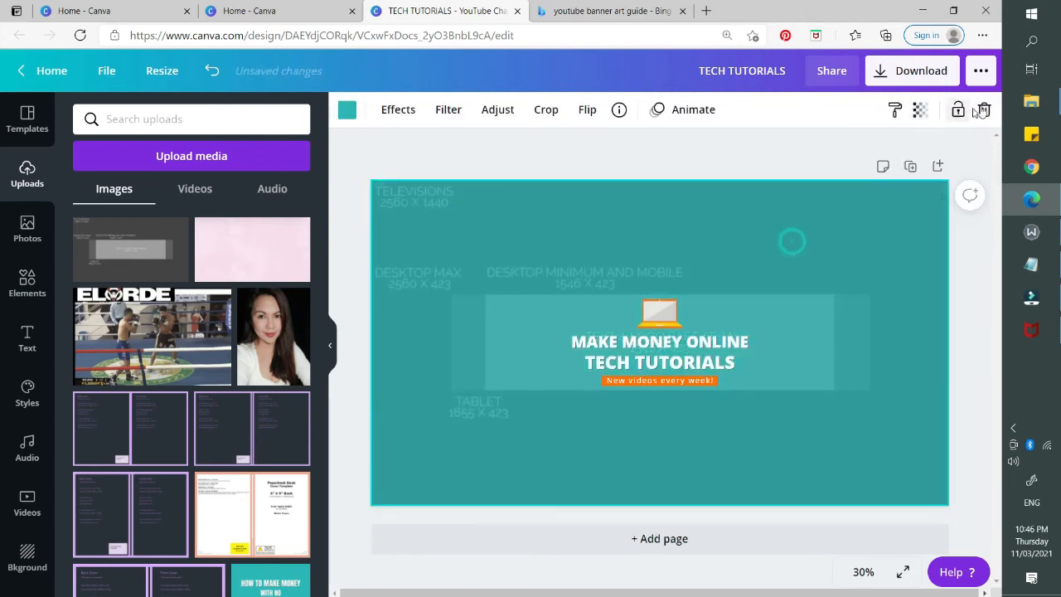
key("Delete")
Rename the design as "Tech Money School YT Banner"
left_click(789, 72)
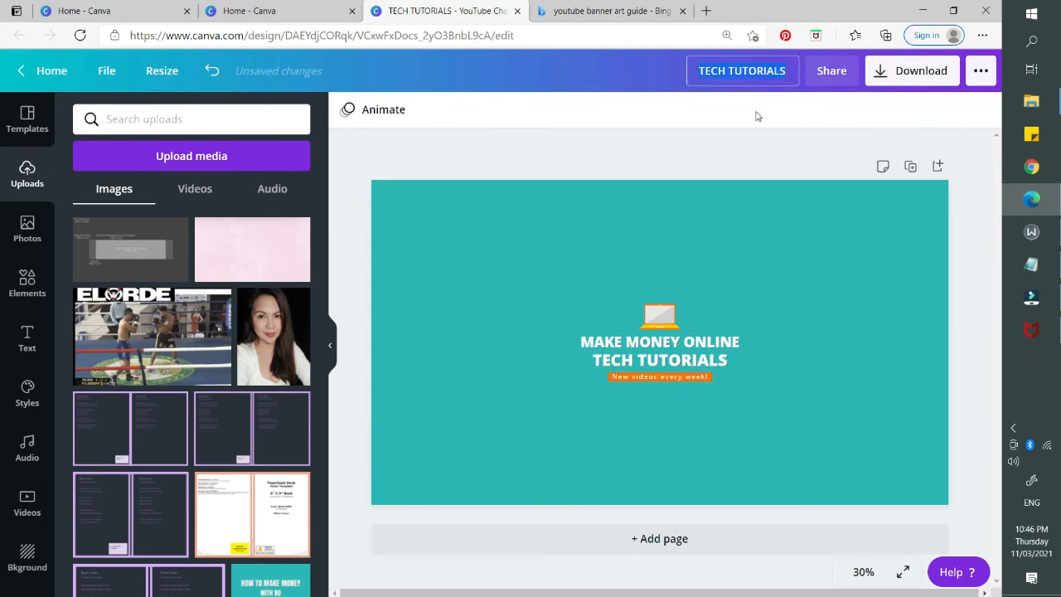
type("Tech Money School YT Banner")
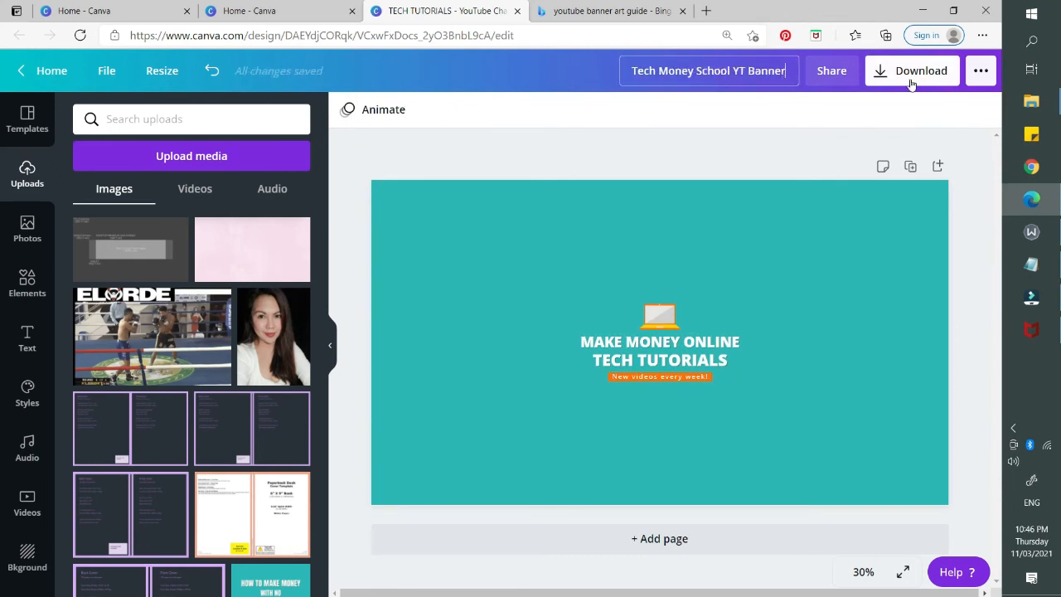
Download the banner design as a JPG at size 1 and quality 80
left_click(889, 81)
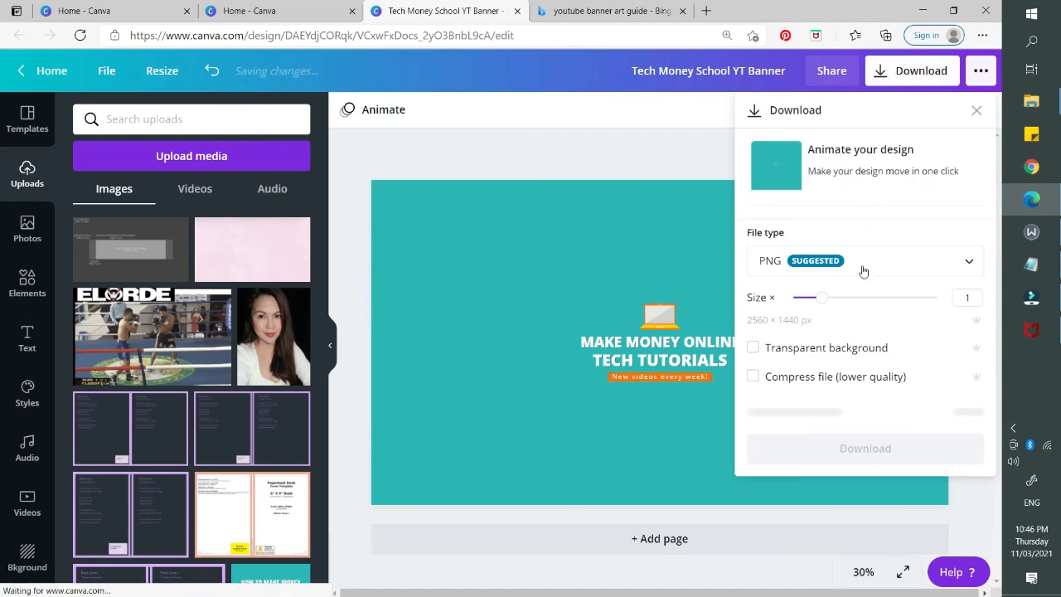
left_click(862, 270)
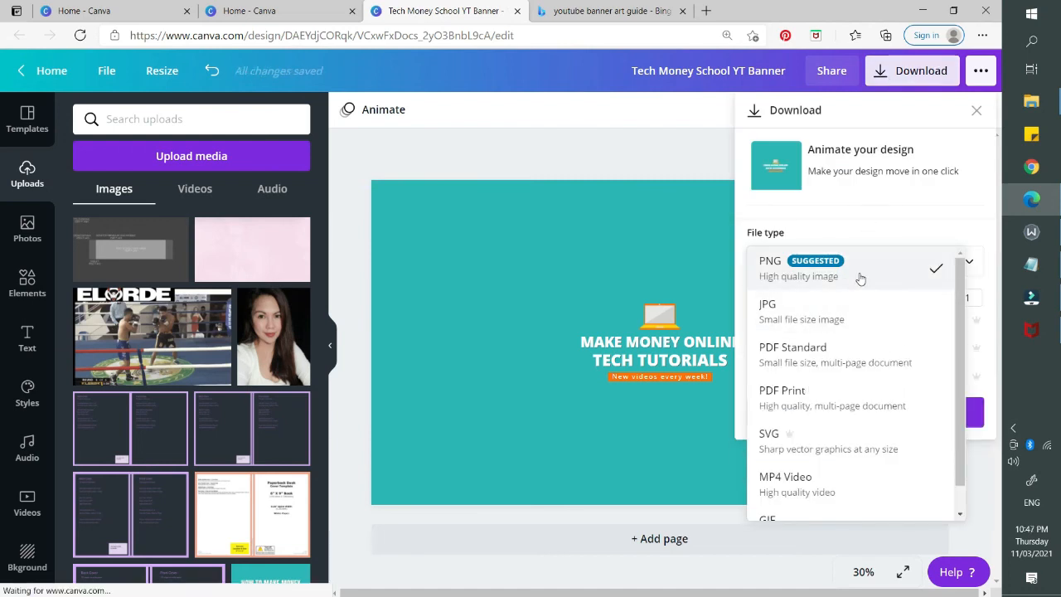
left_click(844, 317)
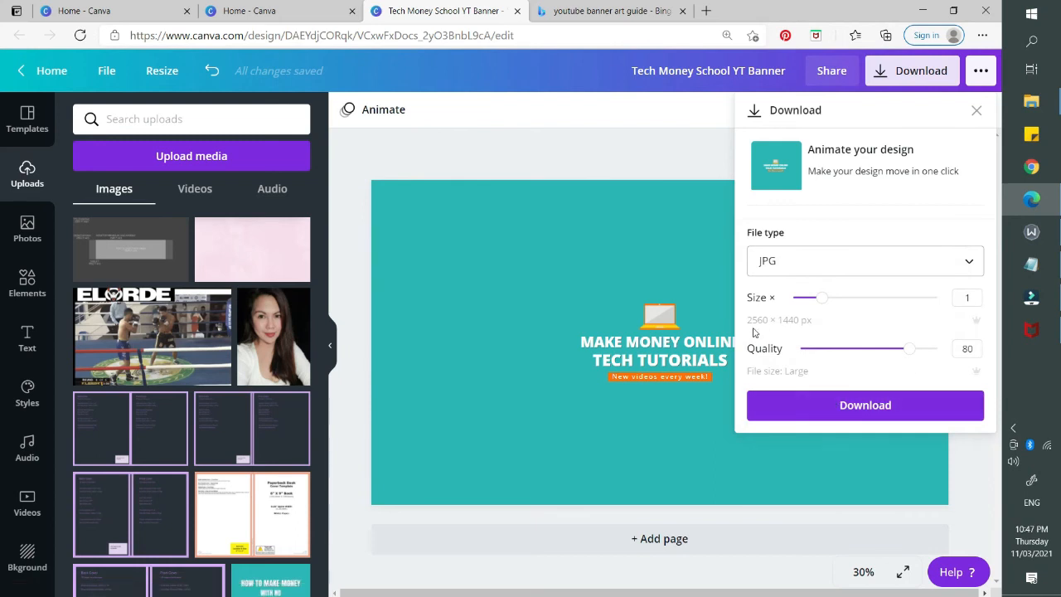
left_click(822, 404)
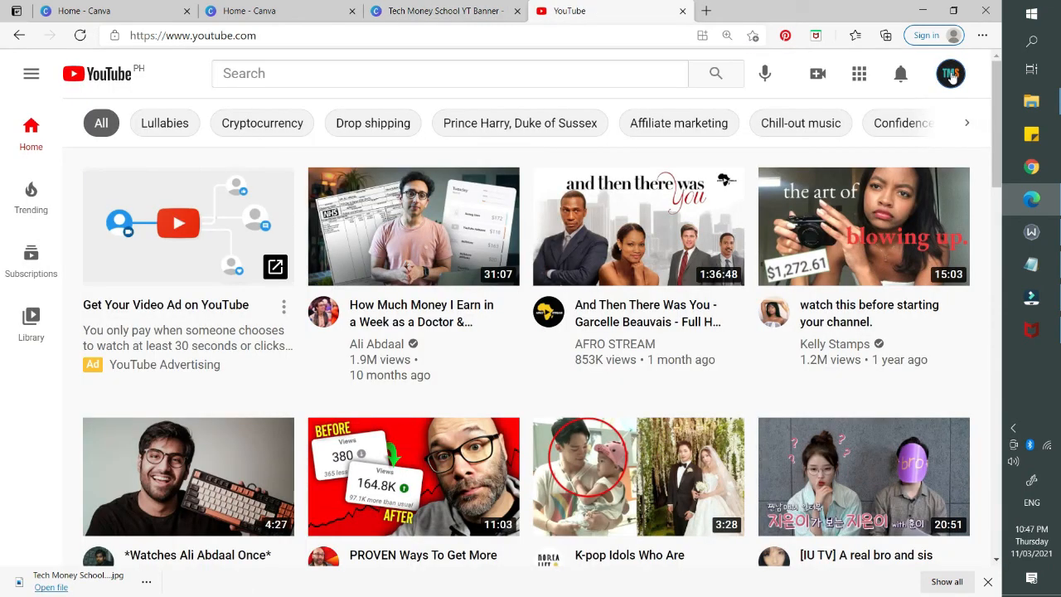
In YouTube, go to the account's own channel page and open the banner image settings in YouTube Studio
left_click(950, 74)
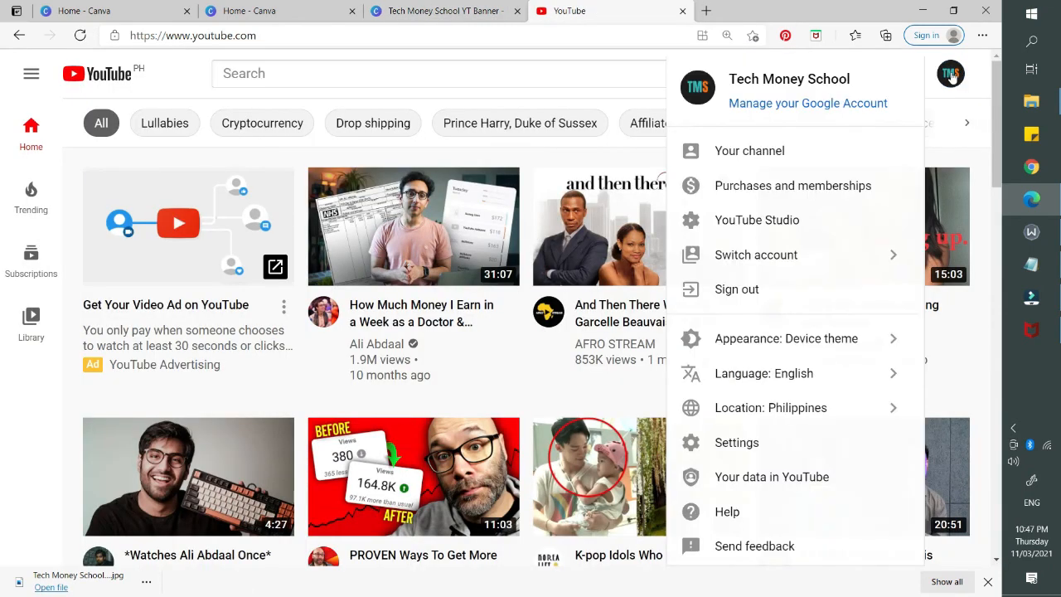
left_click(783, 154)
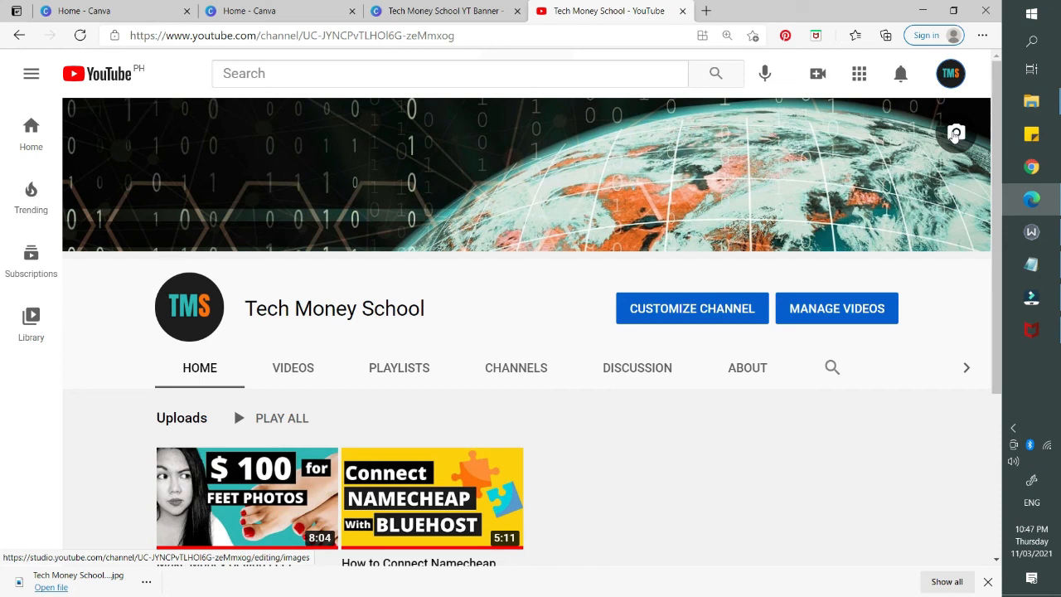
left_click(956, 135)
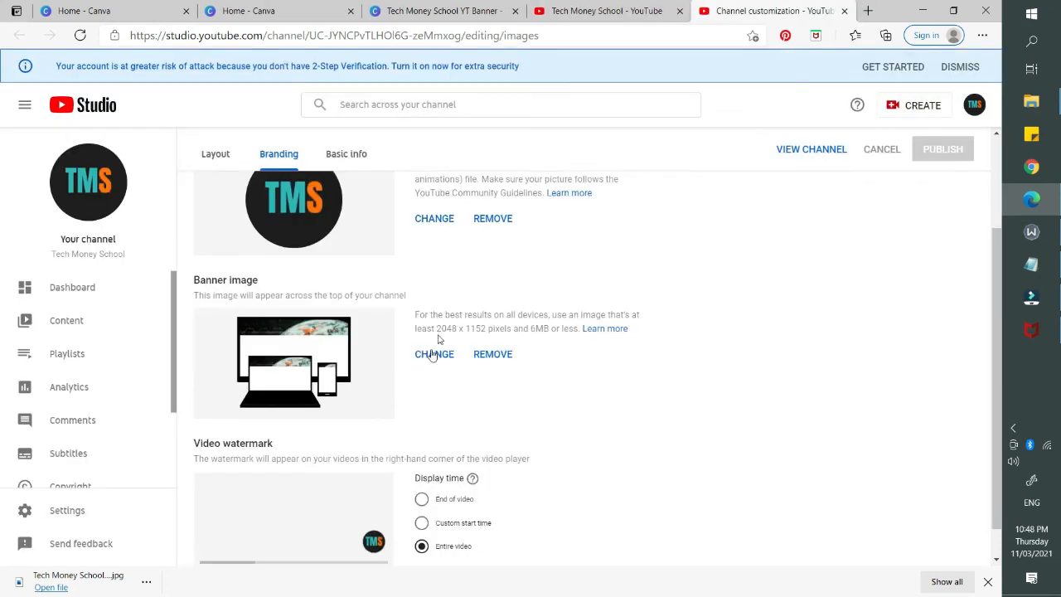
Remove the channel's existing banner image and start uploading a replacement
left_click(490, 353)
left_click(435, 354)
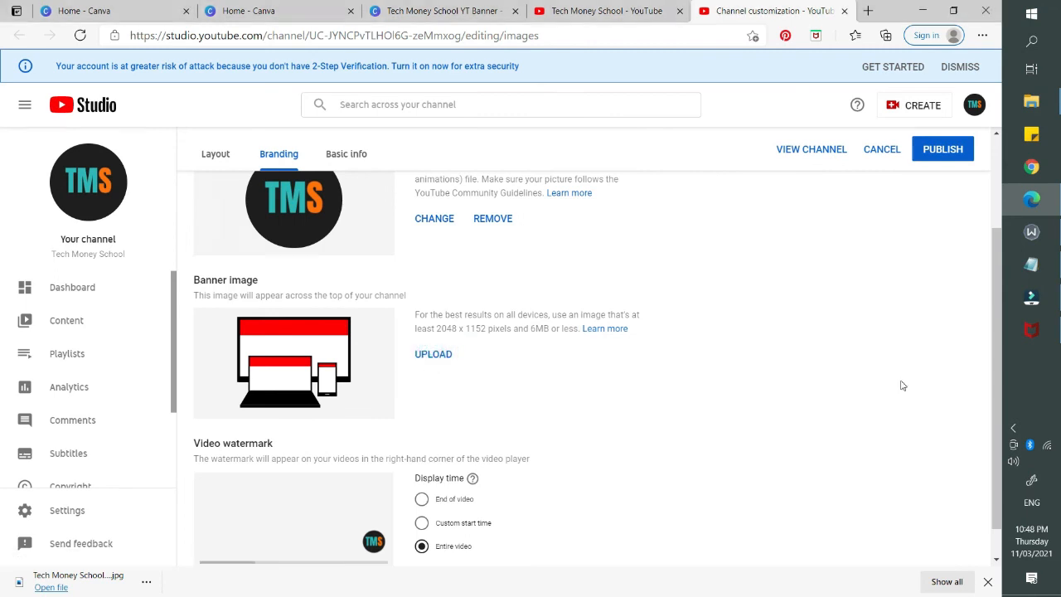